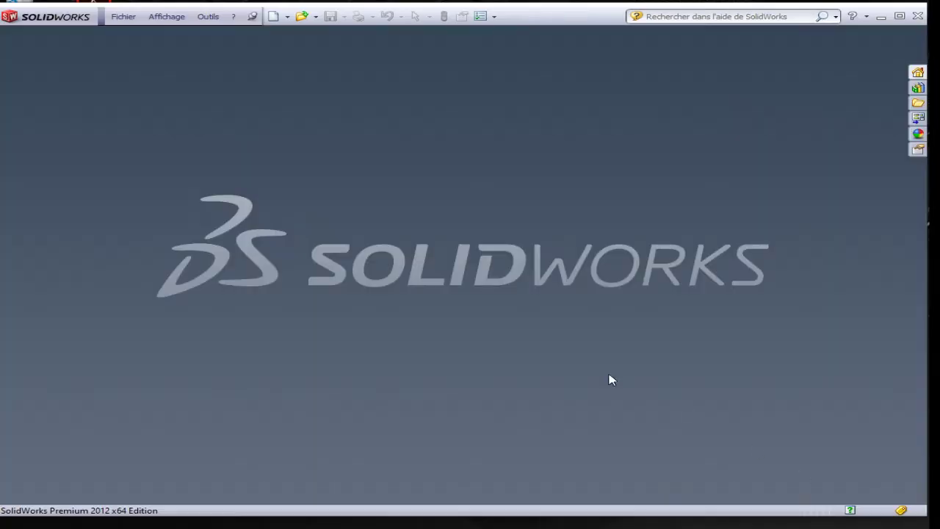
Create a new assembly document from the Assemblage template in the modèles 2012 tab
click(276, 20)
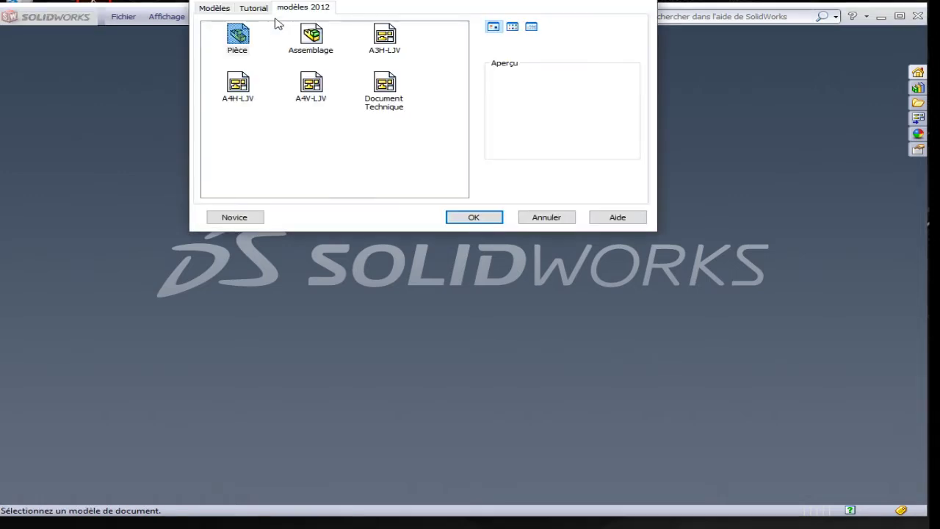
click(310, 37)
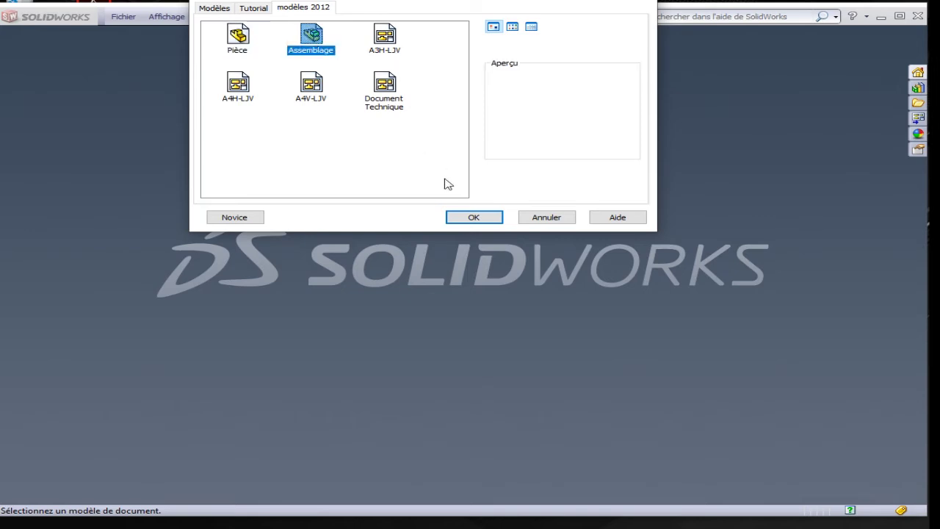
click(470, 218)
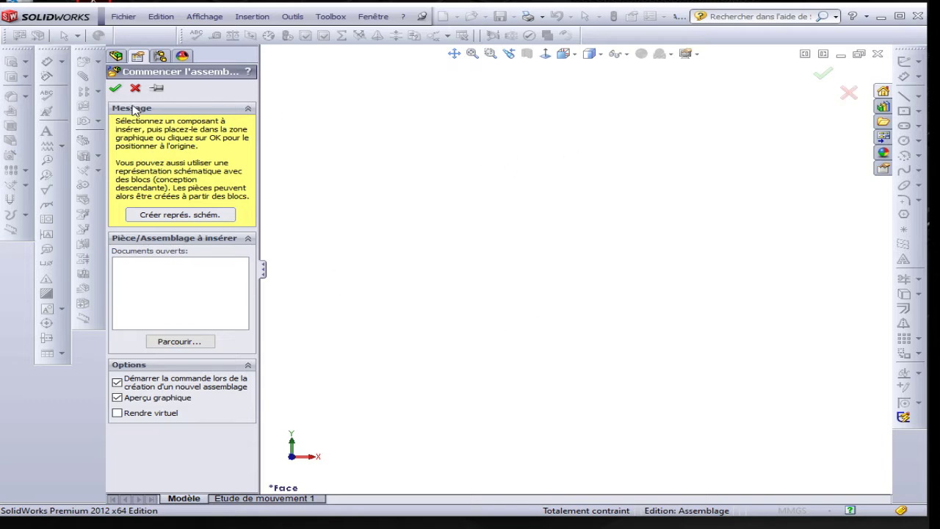
Insert semelle.SLDPRT from the Plieuse folder as the assembly's fixed first component
click(197, 343)
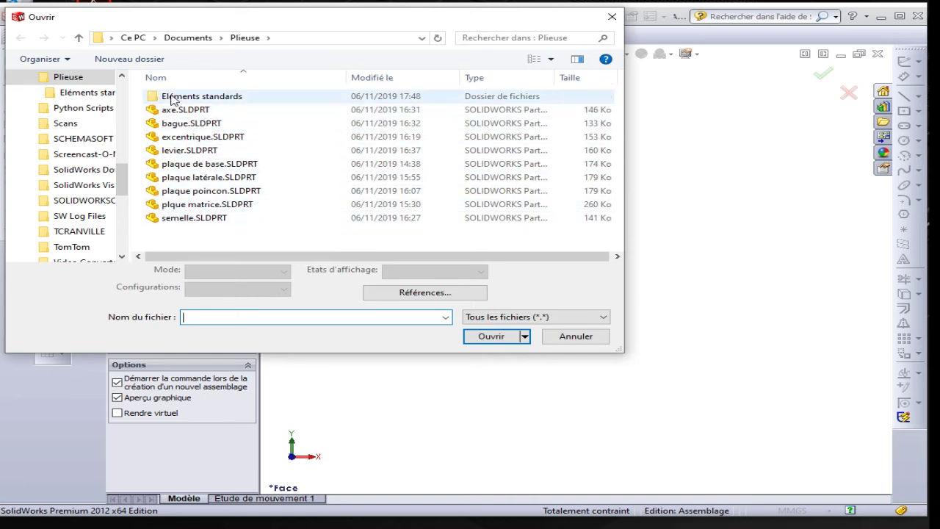
double_click(173, 97)
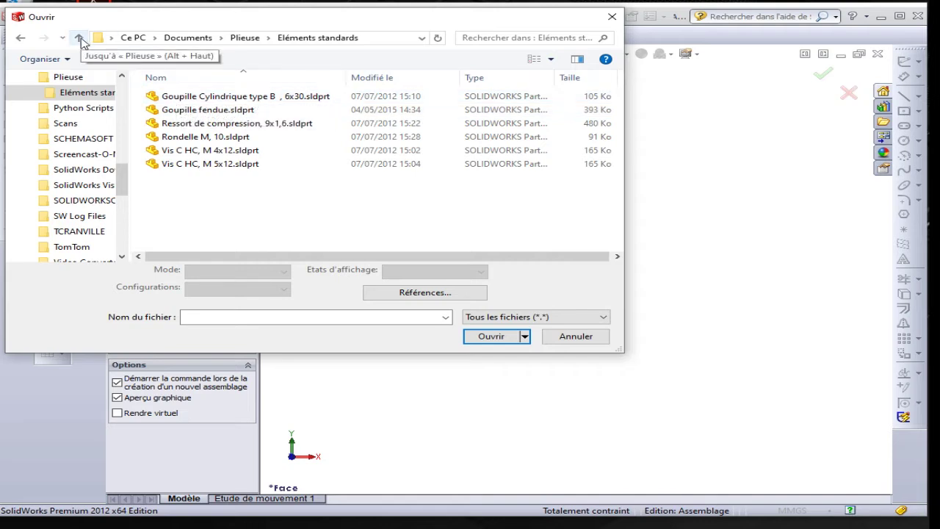
click(80, 39)
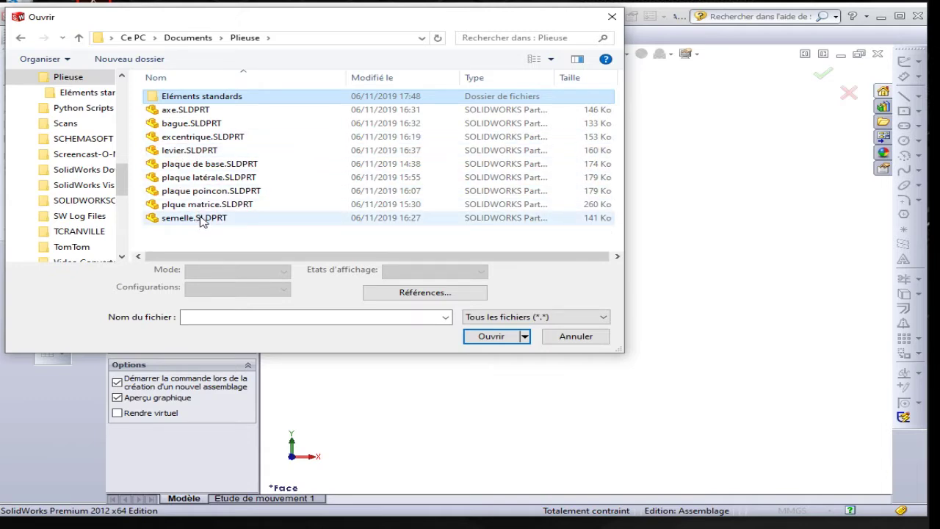
click(203, 219)
click(491, 335)
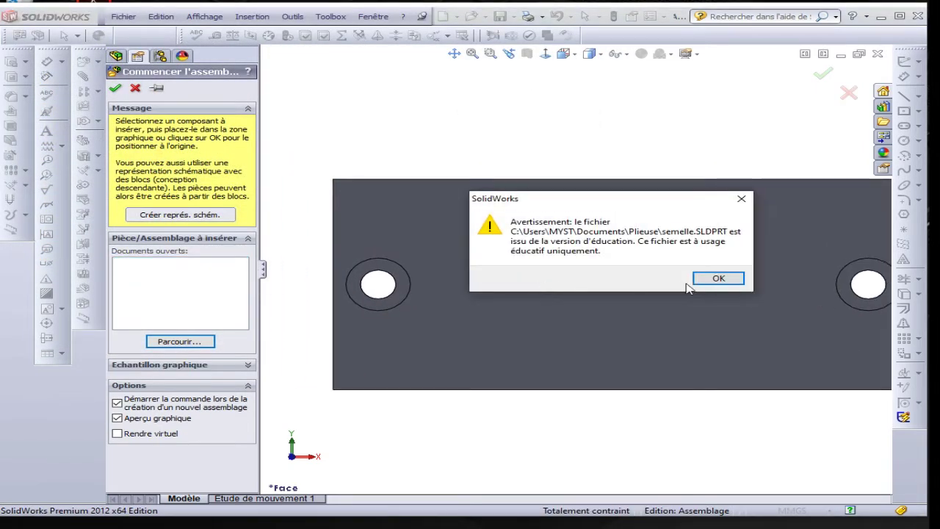
click(712, 279)
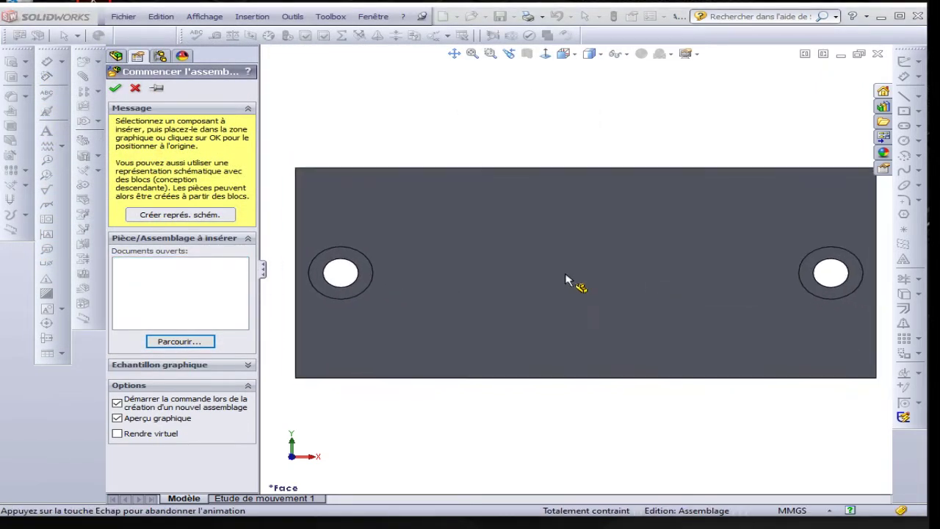
click(571, 278)
middle_drag(576, 176, 434, 309)
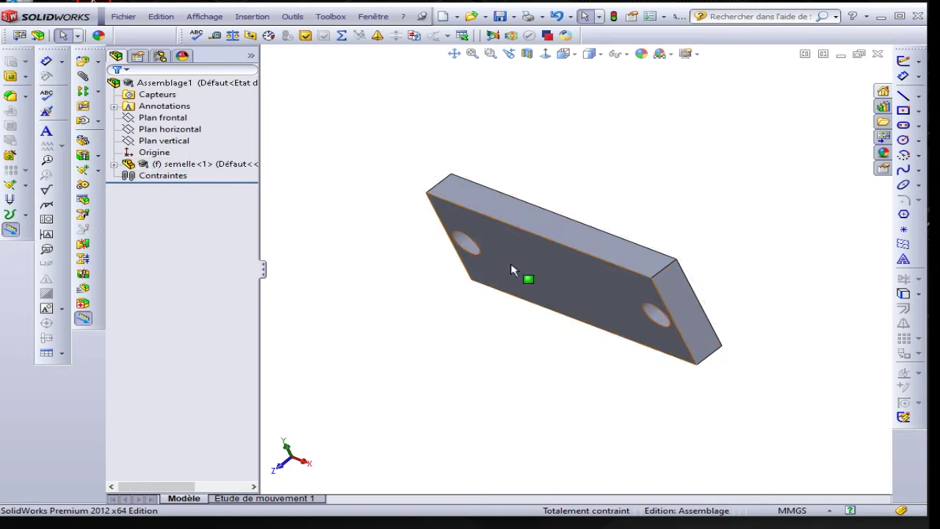
drag(526, 268, 474, 278)
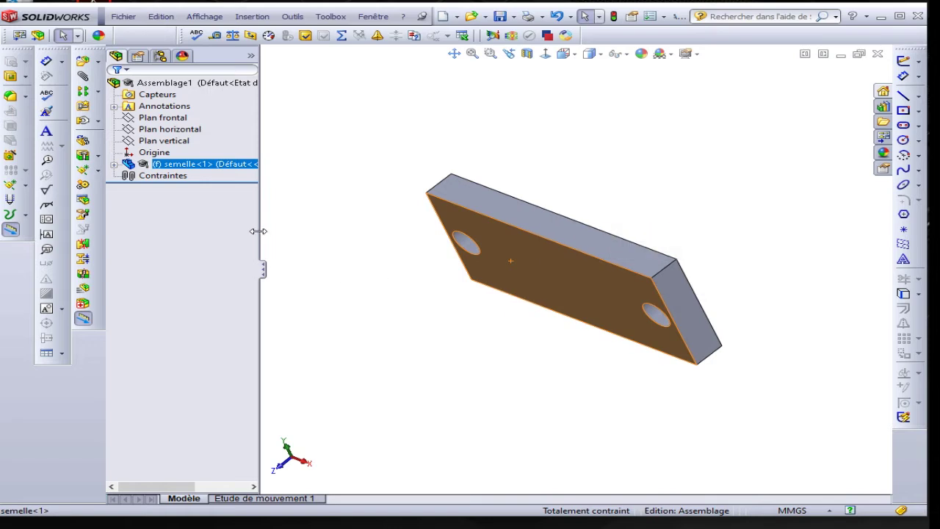
click(152, 153)
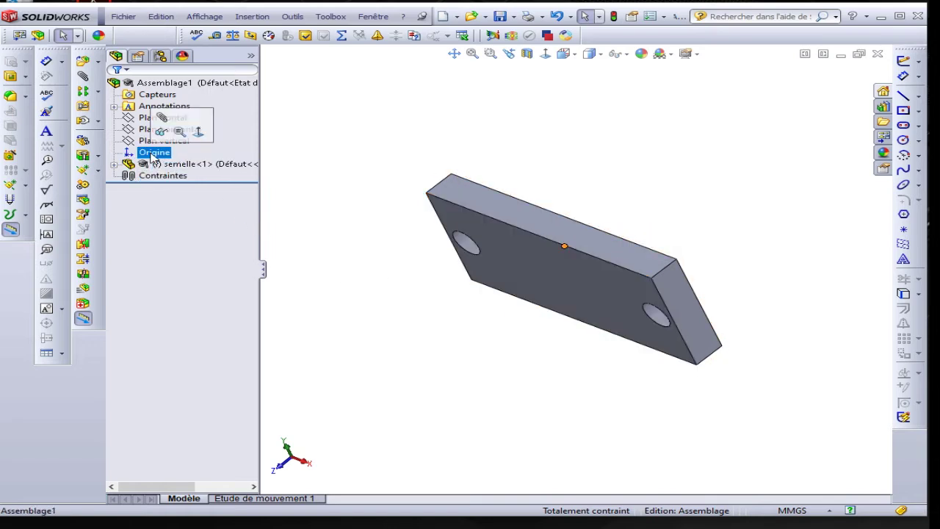
mouse_move(377, 374)
middle_down()
mouse_move(256, 375)
mouse_move(369, 256)
mouse_move(430, 216)
mouse_move(395, 316)
mouse_move(451, 321)
mouse_move(431, 235)
mouse_move(373, 280)
mouse_move(346, 212)
mouse_move(361, 274)
middle_up()
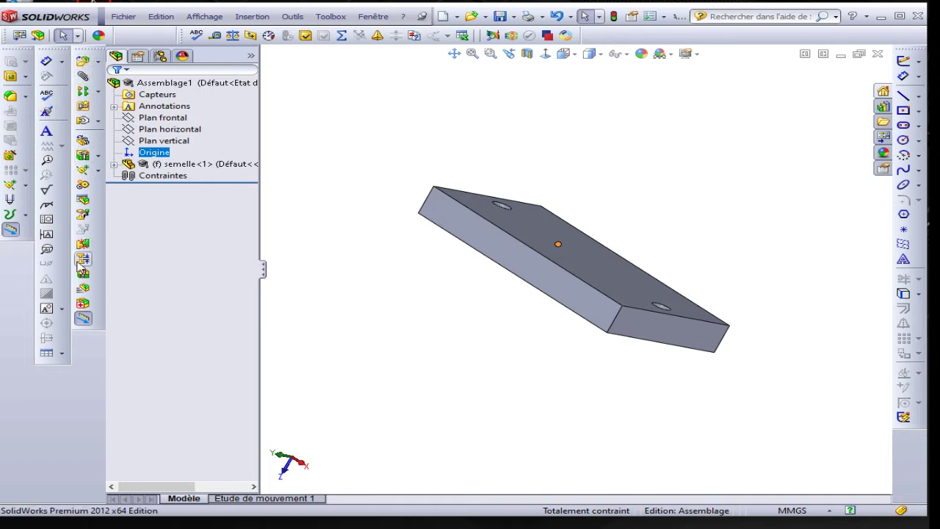
Insert plaque de base.SLDPRT into the assembly, accepting the education-version warning
click(83, 63)
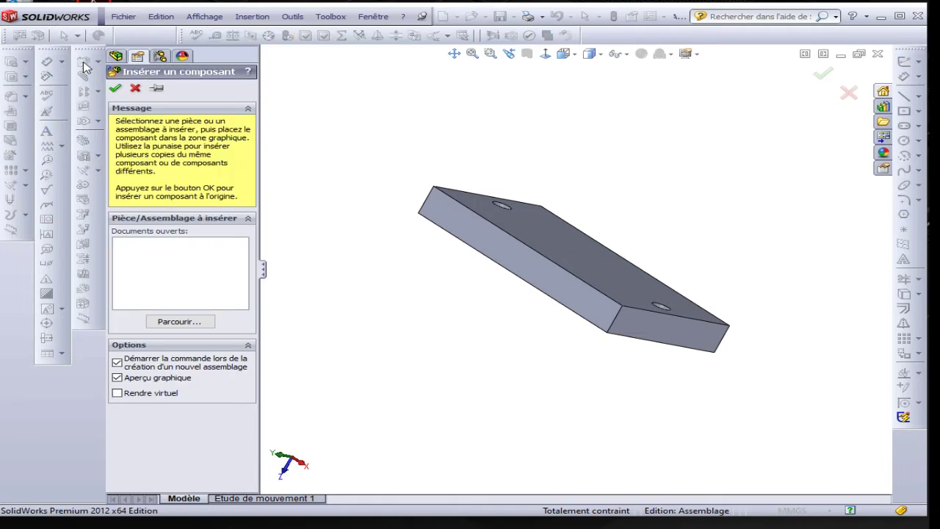
click(160, 322)
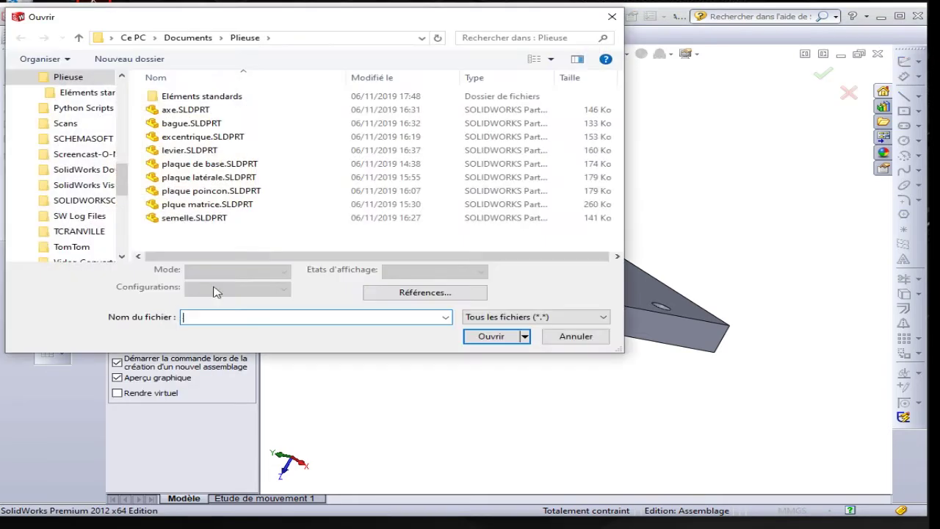
click(198, 166)
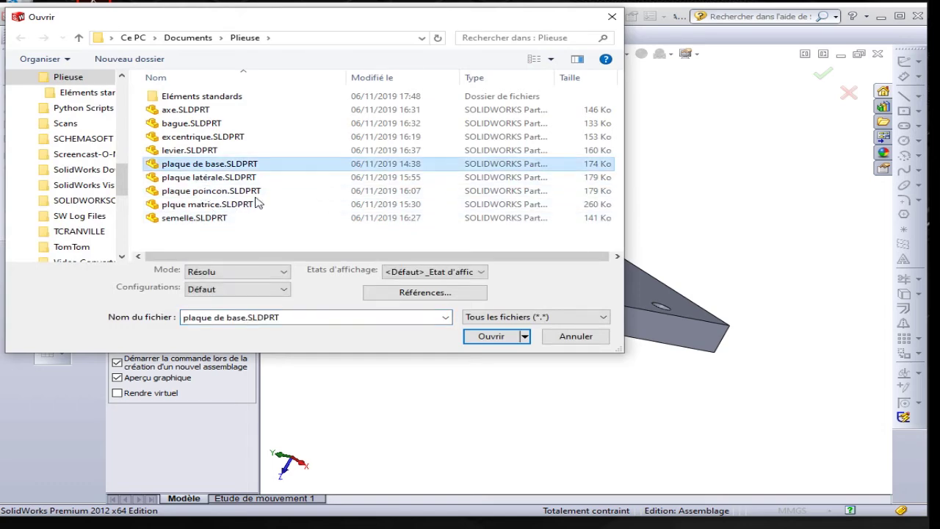
click(492, 338)
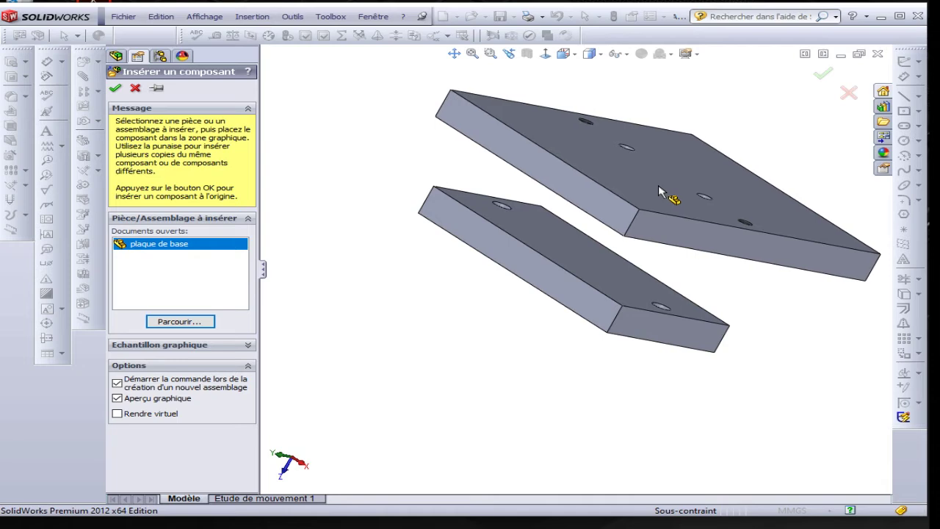
click(658, 193)
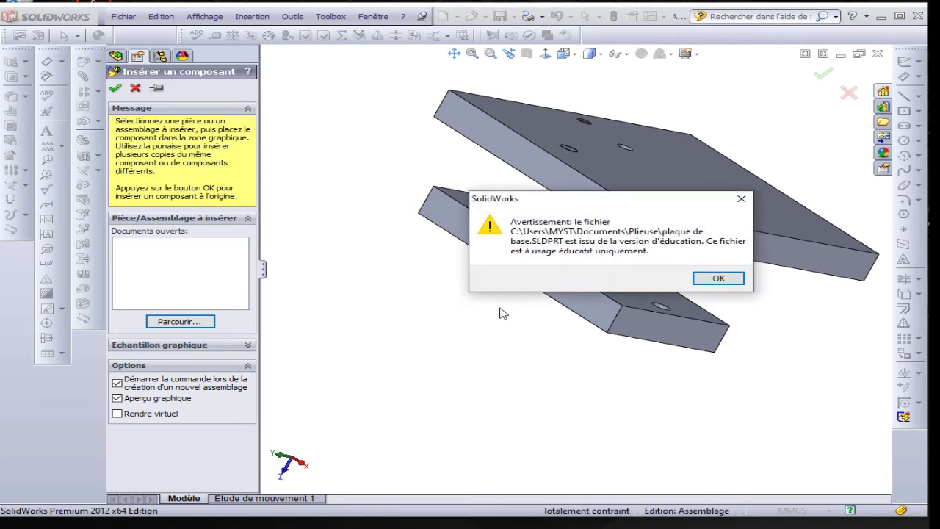
click(718, 278)
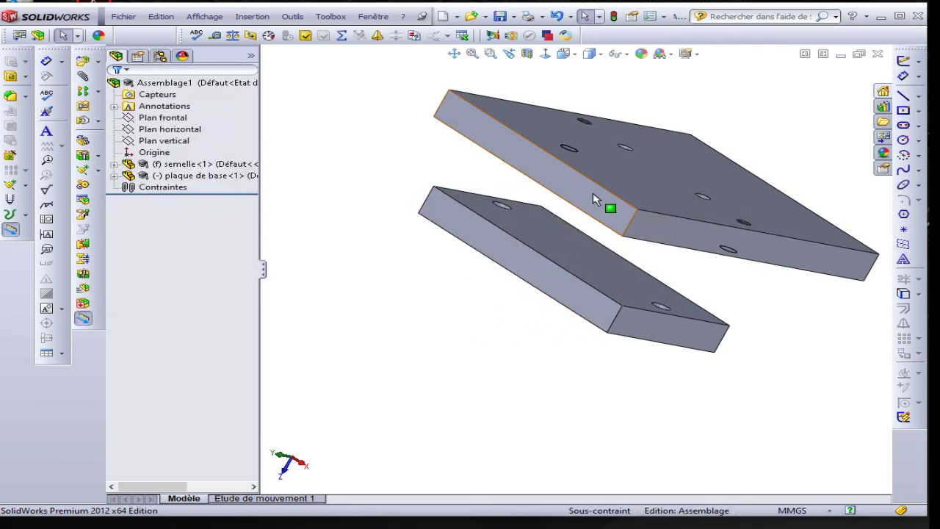
Drag the plaque de base clear of the semelle and orbit to view both plates
mouse_move(595, 200)
mouse_down()
mouse_move(518, 181)
mouse_move(554, 188)
mouse_up()
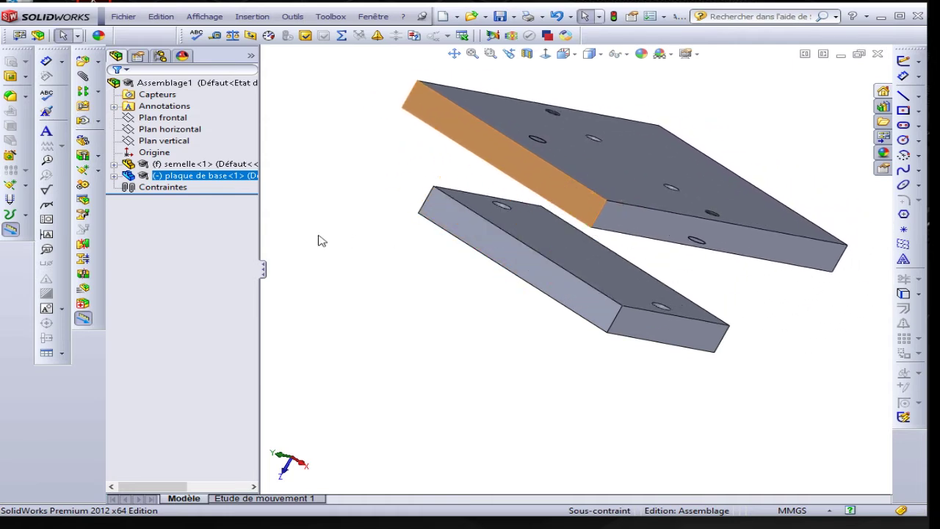
click(147, 175)
mouse_move(350, 336)
middle_down()
mouse_move(470, 138)
mouse_move(327, 248)
mouse_move(330, 176)
mouse_move(332, 202)
middle_up()
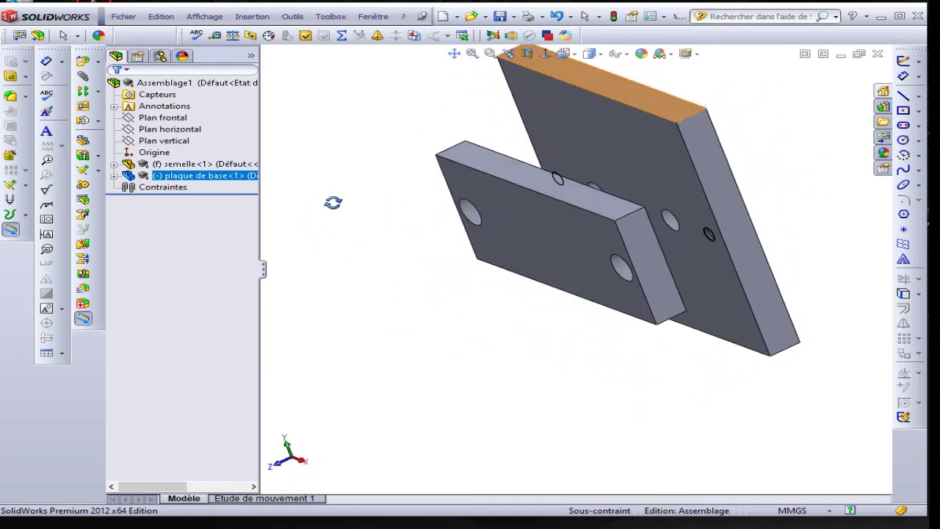
mouse_move(624, 256)
middle_down()
mouse_move(529, 301)
mouse_move(506, 271)
mouse_move(588, 269)
middle_up()
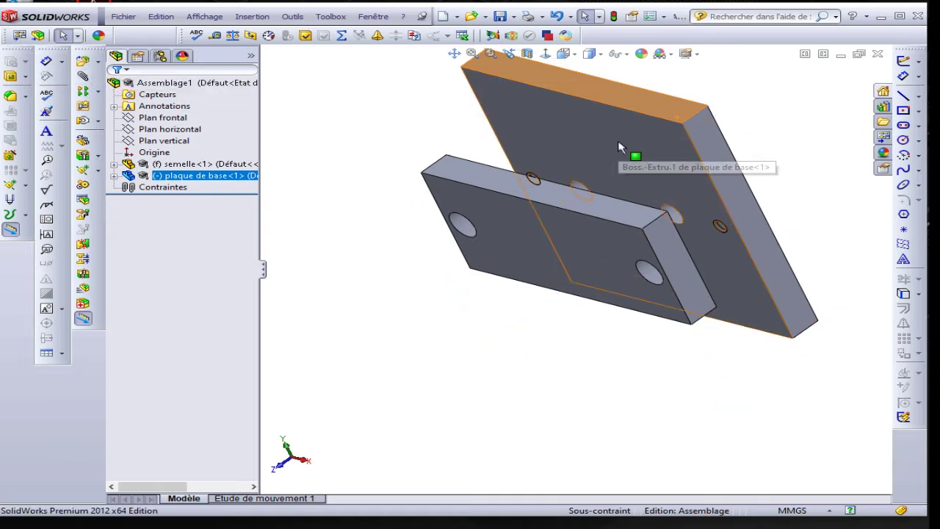
mouse_move(557, 216)
mouse_down()
mouse_move(649, 167)
mouse_move(478, 214)
mouse_up()
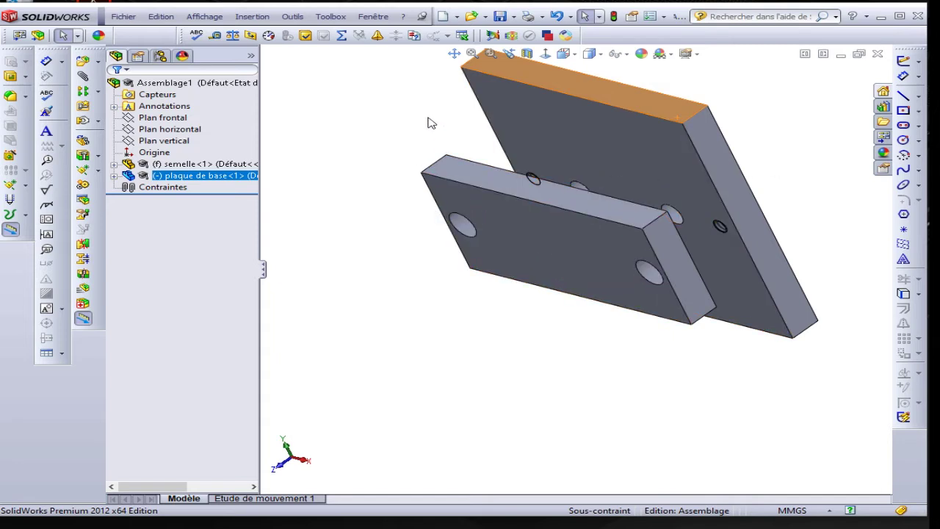
middle_drag(431, 119, 411, 134)
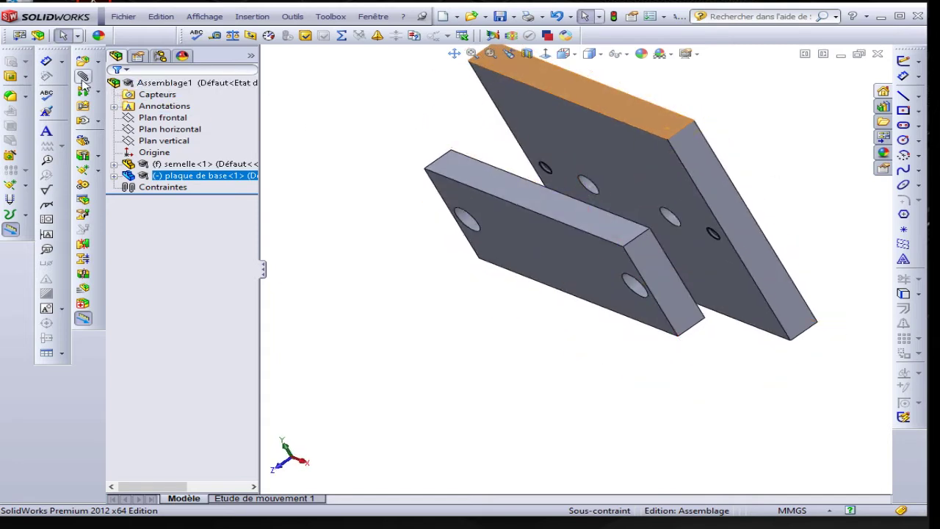
Mate the plaque de base's large front face coincident with a semelle face
click(82, 78)
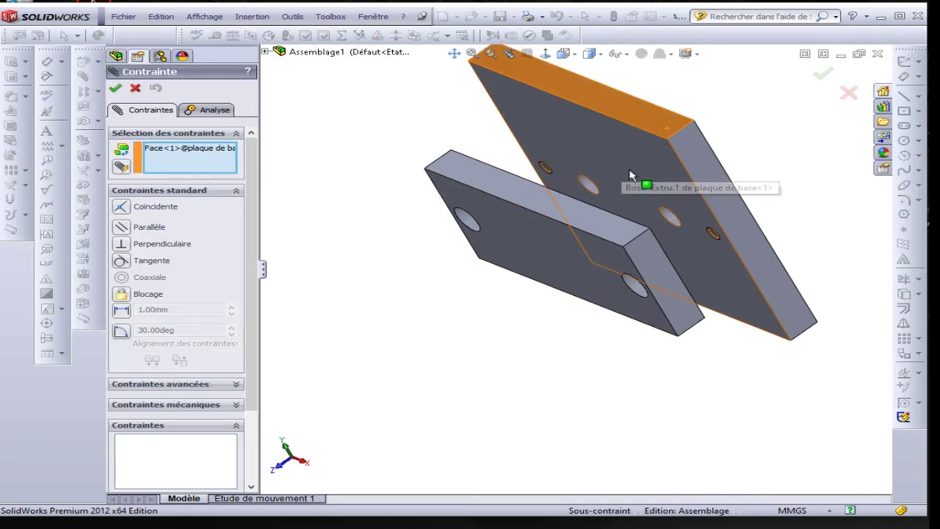
click(614, 114)
click(628, 172)
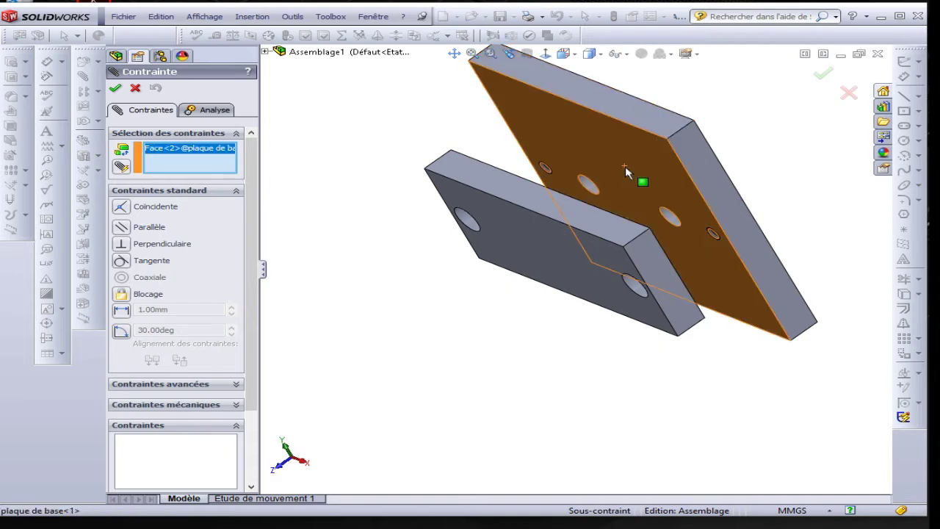
middle_drag(644, 211, 534, 270)
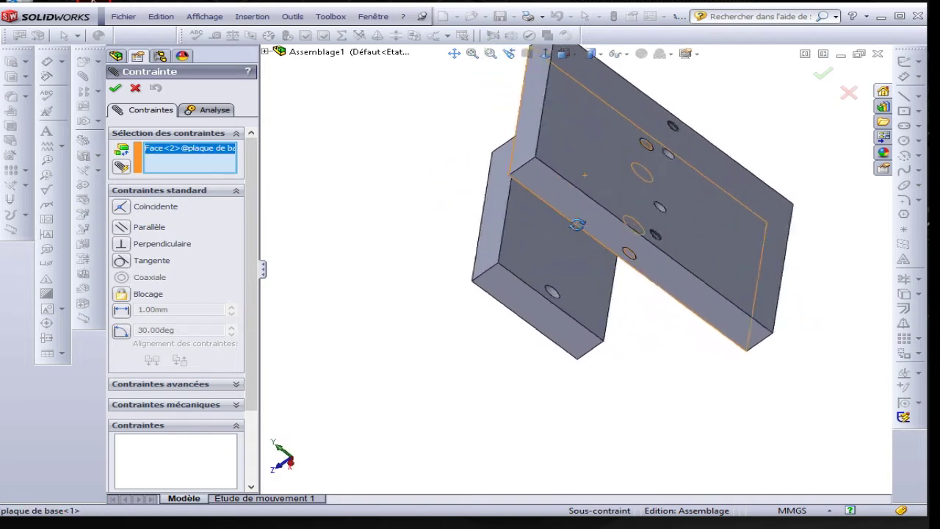
click(535, 270)
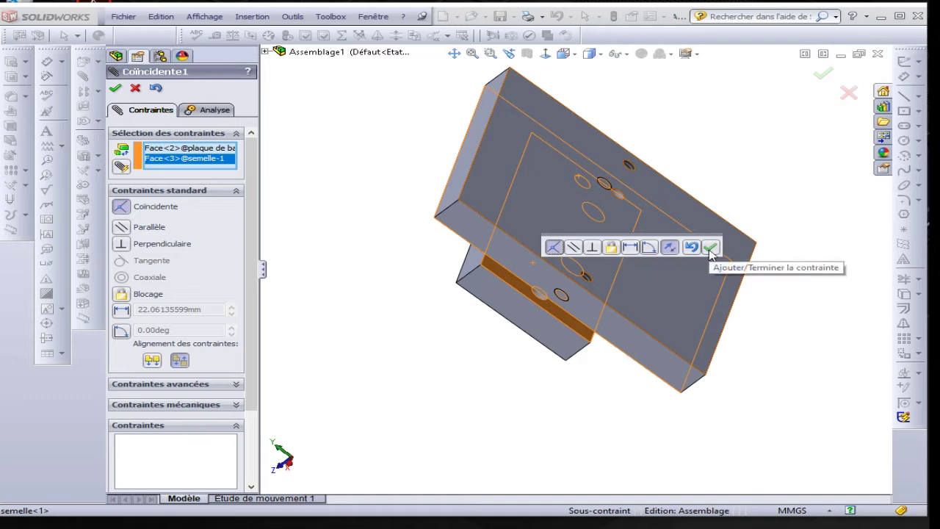
click(114, 89)
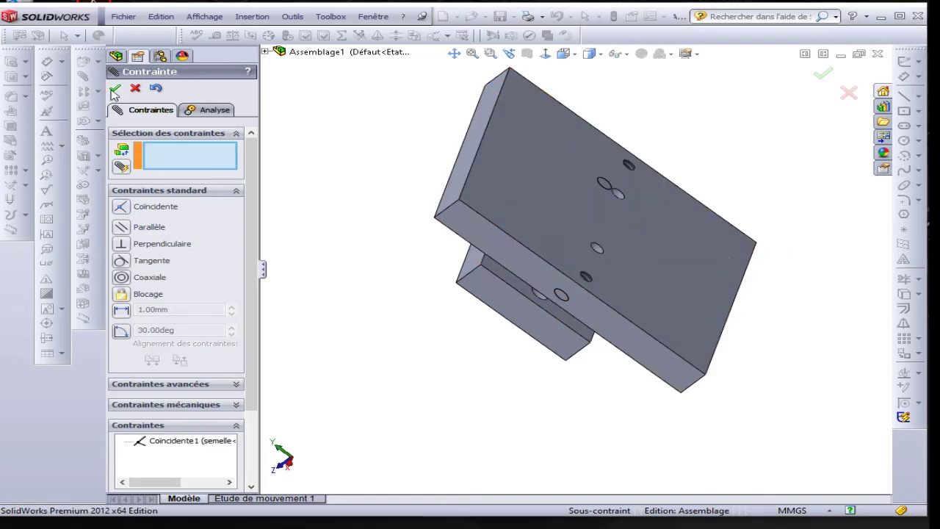
Drag the plates into new positions and orbit so their holes are visible
drag(525, 230, 490, 167)
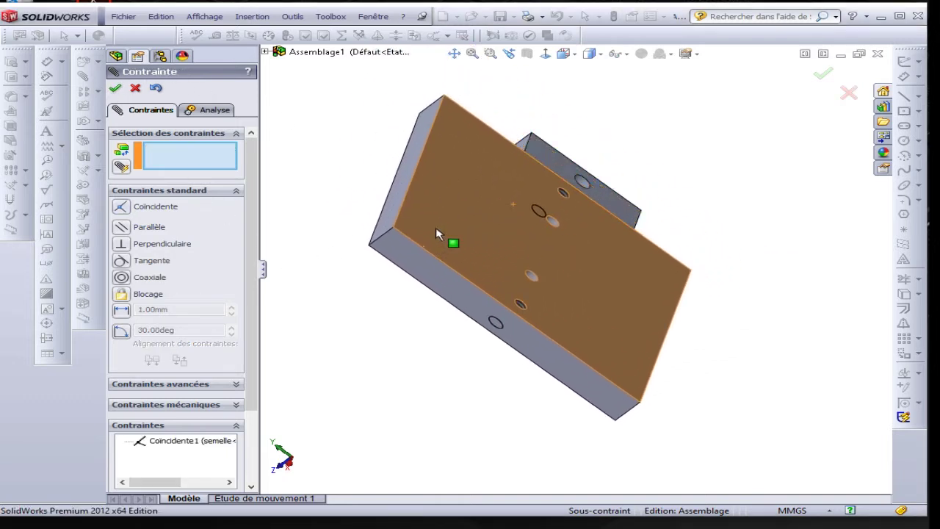
middle_drag(361, 241, 396, 238)
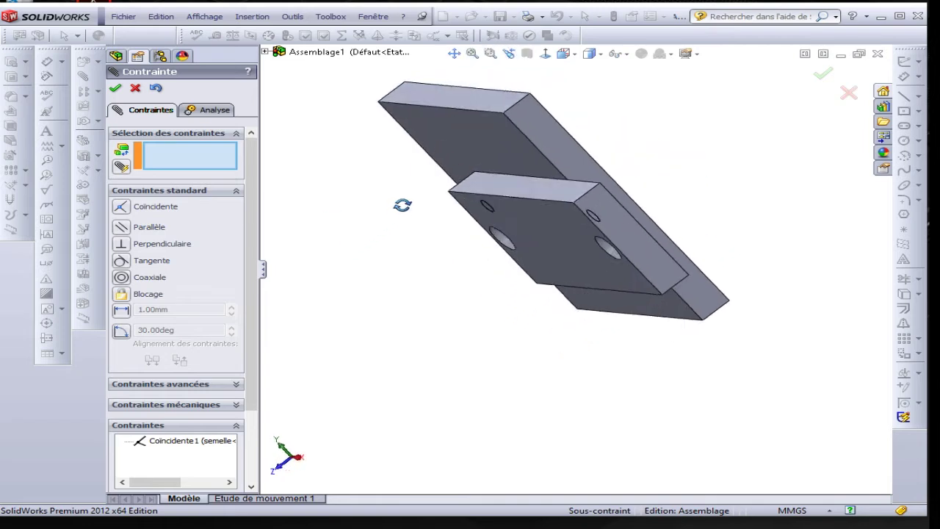
drag(519, 178, 529, 204)
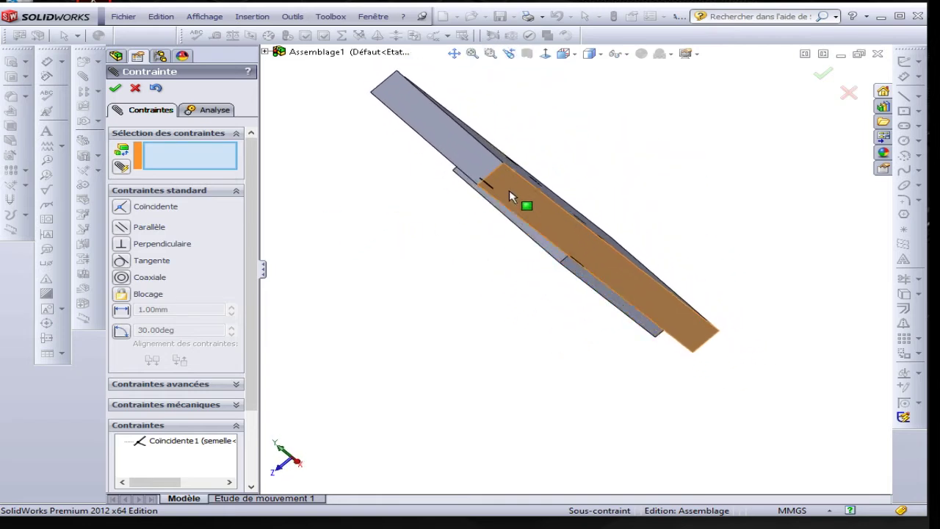
middle_drag(378, 248, 408, 292)
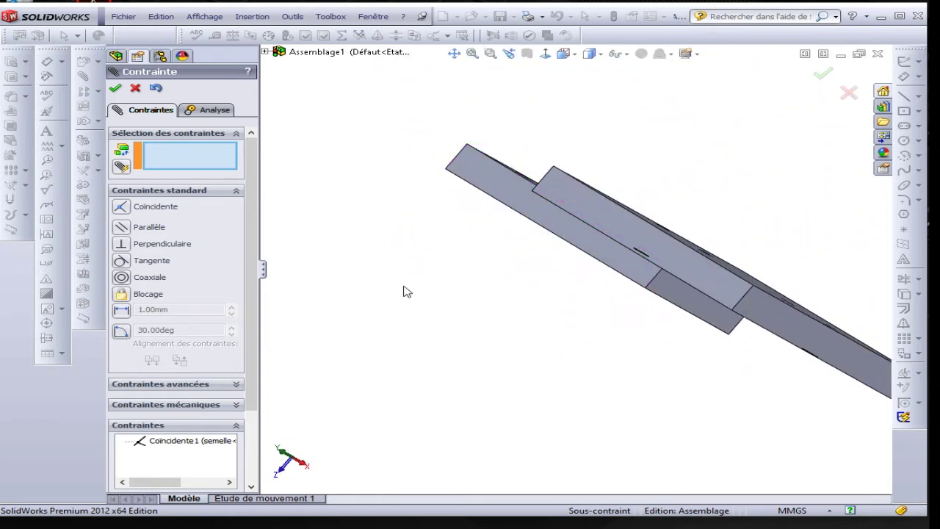
mouse_move(608, 275)
mouse_down()
mouse_move(647, 246)
mouse_move(550, 189)
mouse_up()
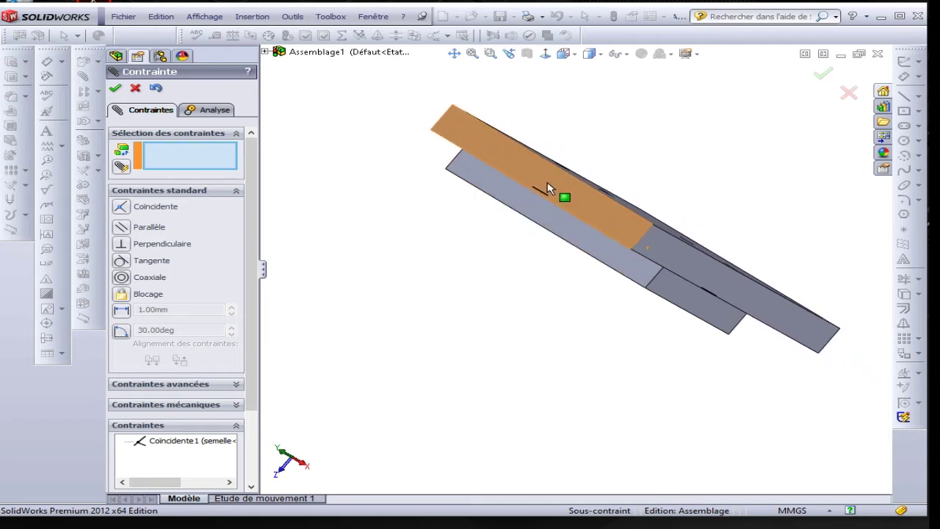
mouse_move(550, 189)
middle_down()
mouse_move(431, 278)
mouse_move(506, 264)
middle_up()
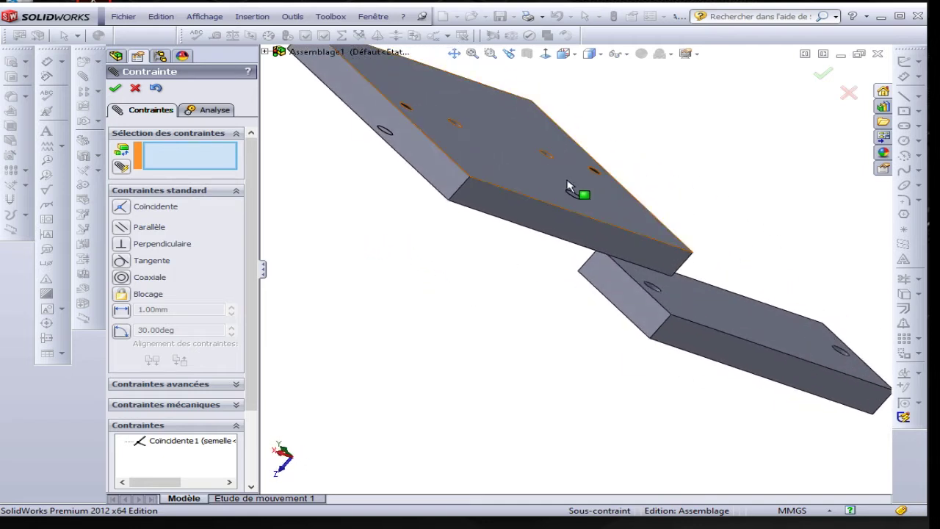
mouse_move(658, 222)
middle_down()
mouse_move(703, 243)
mouse_move(420, 326)
mouse_move(432, 342)
mouse_move(399, 369)
mouse_move(395, 403)
mouse_move(426, 377)
mouse_move(388, 377)
mouse_move(460, 386)
mouse_move(642, 351)
mouse_move(446, 376)
mouse_move(495, 346)
mouse_move(532, 186)
middle_up()
Add a Coaxial mate between a semelle hole and the base plate's tapped M5 hole
scroll(531, 185, down, 5)
click(533, 183)
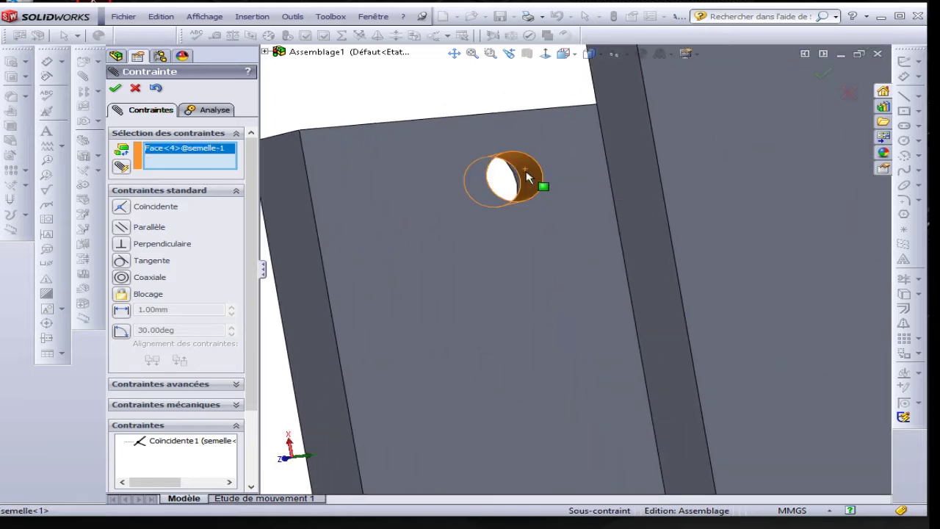
scroll(601, 224, up, 4)
scroll(705, 206, down, 1)
scroll(714, 233, down, 3)
scroll(714, 233, down, 2)
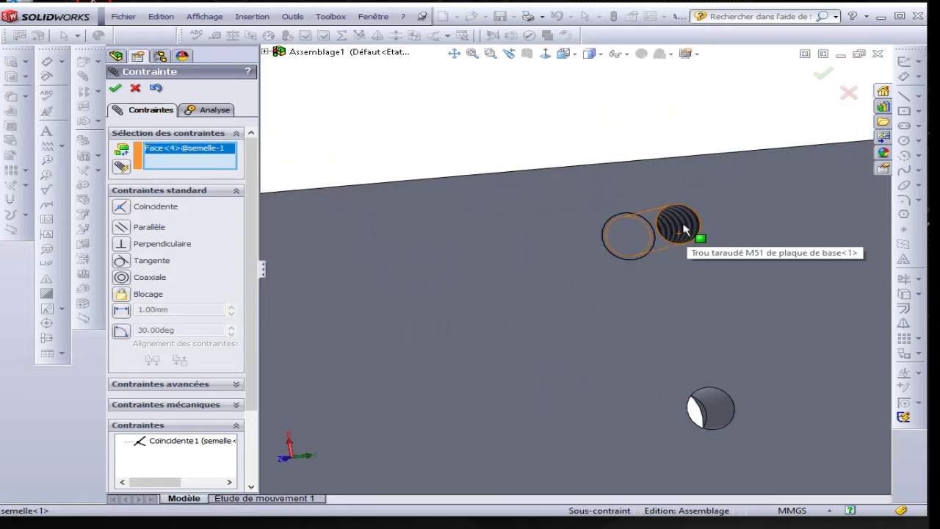
click(683, 230)
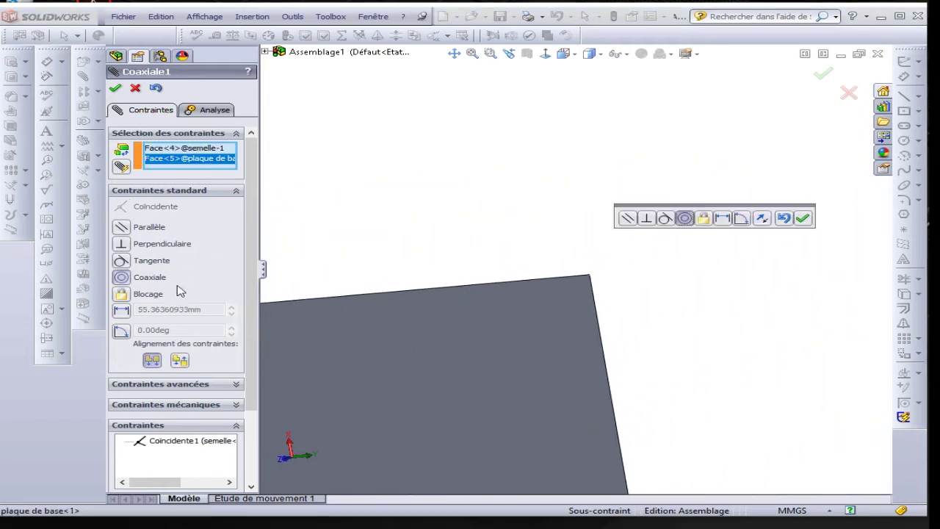
scroll(588, 274, up, 2)
scroll(588, 273, up, 2)
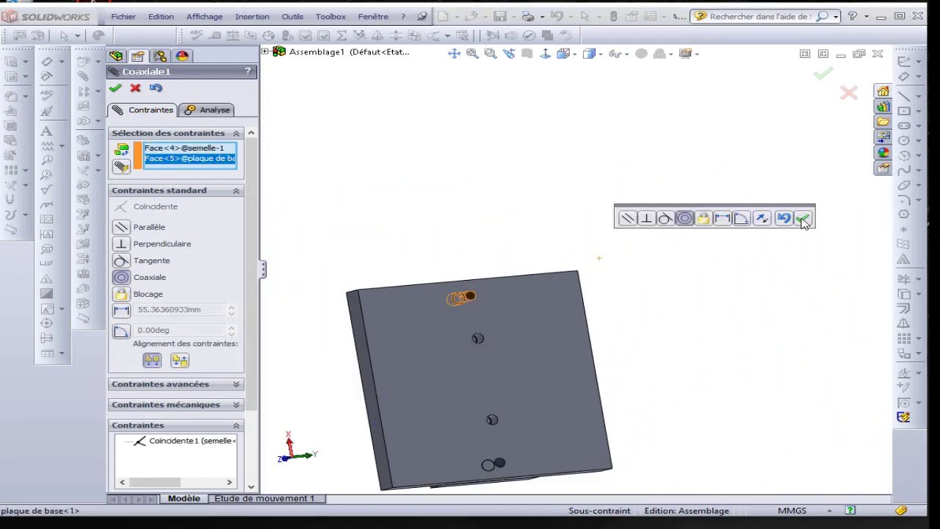
click(803, 219)
scroll(583, 317, up, 2)
mouse_move(584, 316)
middle_down()
mouse_move(693, 256)
mouse_move(738, 213)
mouse_move(577, 356)
mouse_move(707, 248)
mouse_move(514, 359)
mouse_move(636, 308)
mouse_move(526, 340)
middle_up()
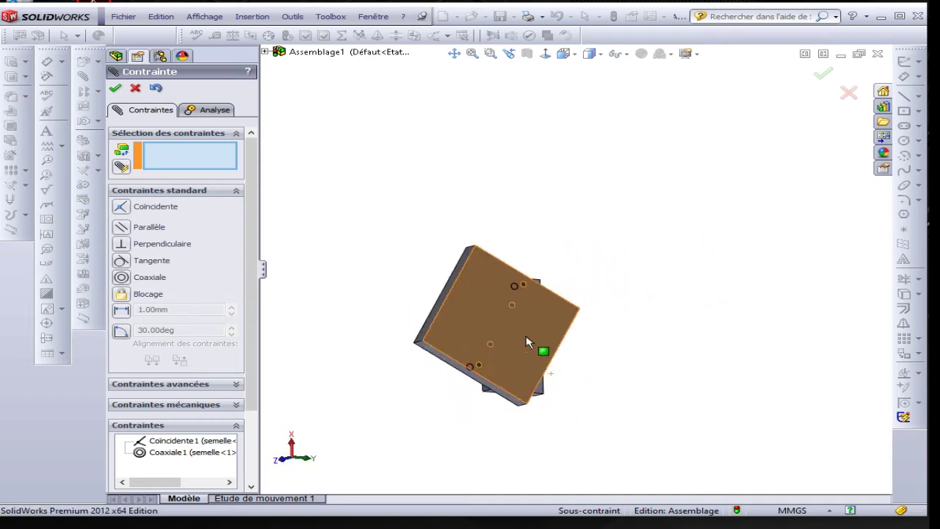
Turn the plate upright about the shared hole axis to reach the other holes
mouse_move(526, 340)
mouse_down()
mouse_move(562, 339)
mouse_move(511, 220)
mouse_move(482, 291)
mouse_move(496, 294)
mouse_move(483, 308)
mouse_move(469, 266)
mouse_up()
mouse_move(580, 294)
mouse_down()
mouse_move(556, 315)
mouse_move(524, 316)
mouse_move(560, 317)
mouse_up()
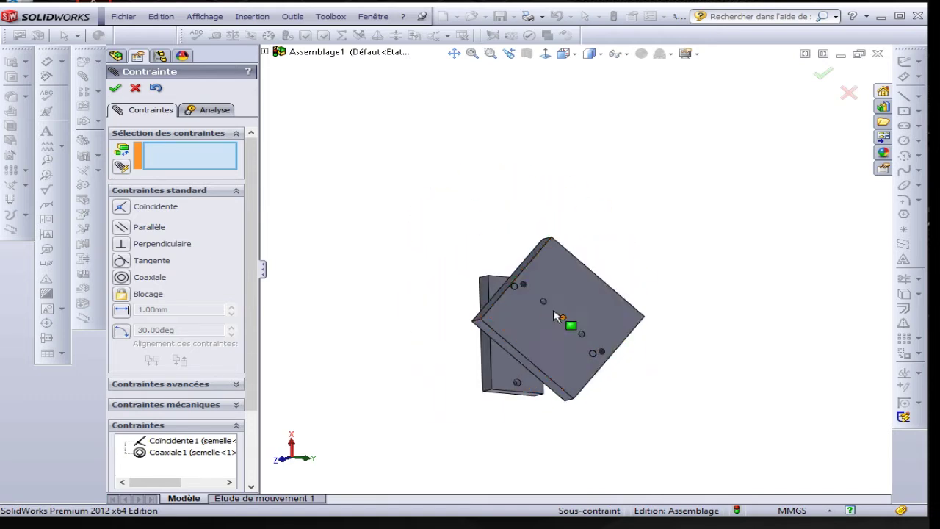
mouse_move(618, 409)
middle_down()
mouse_move(619, 378)
mouse_move(682, 313)
mouse_move(612, 348)
mouse_move(610, 375)
middle_up()
scroll(569, 334, down, 3)
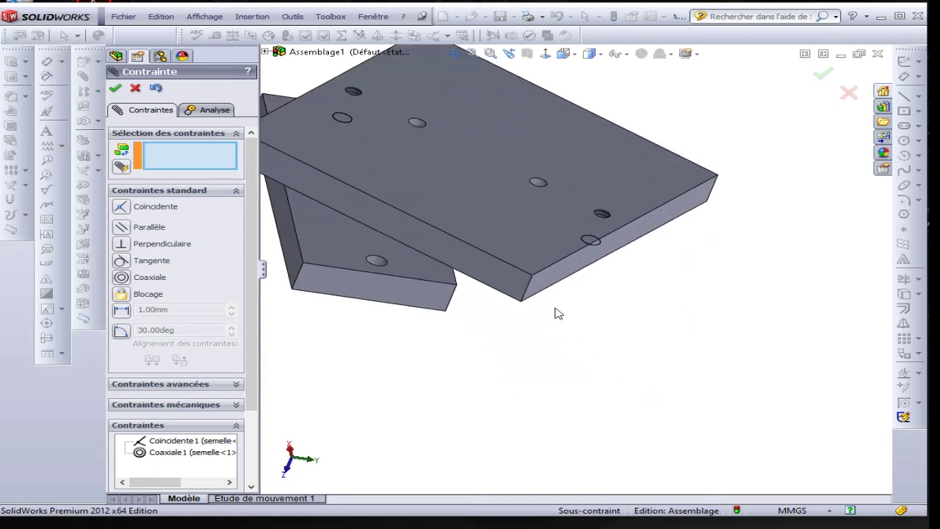
mouse_move(474, 324)
middle_down()
mouse_move(441, 359)
mouse_move(446, 394)
mouse_move(463, 393)
middle_up()
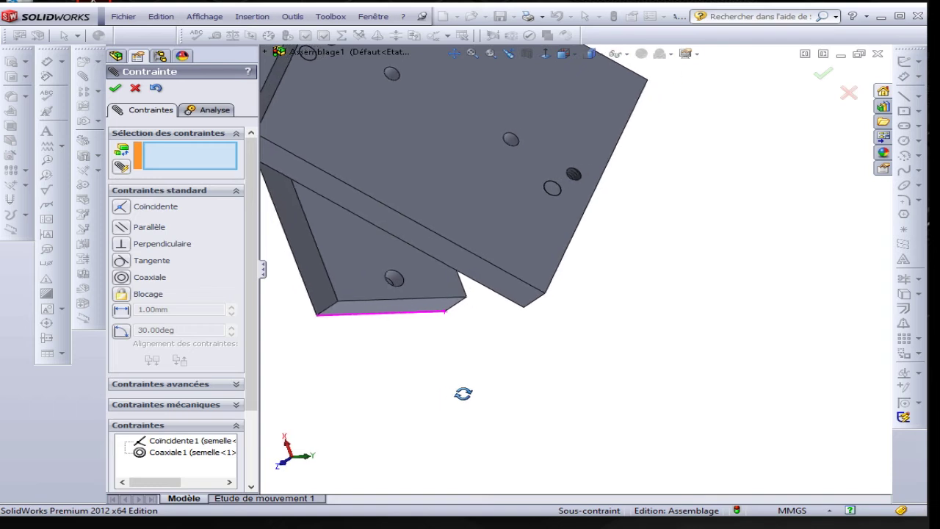
Add a second Coaxial mate between matching holes, then close the Mate PropertyManager
click(397, 285)
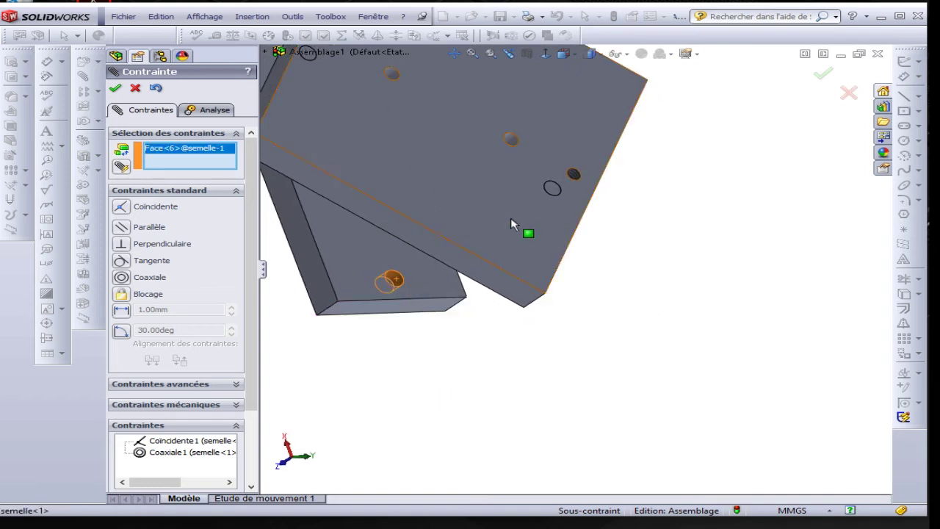
click(574, 177)
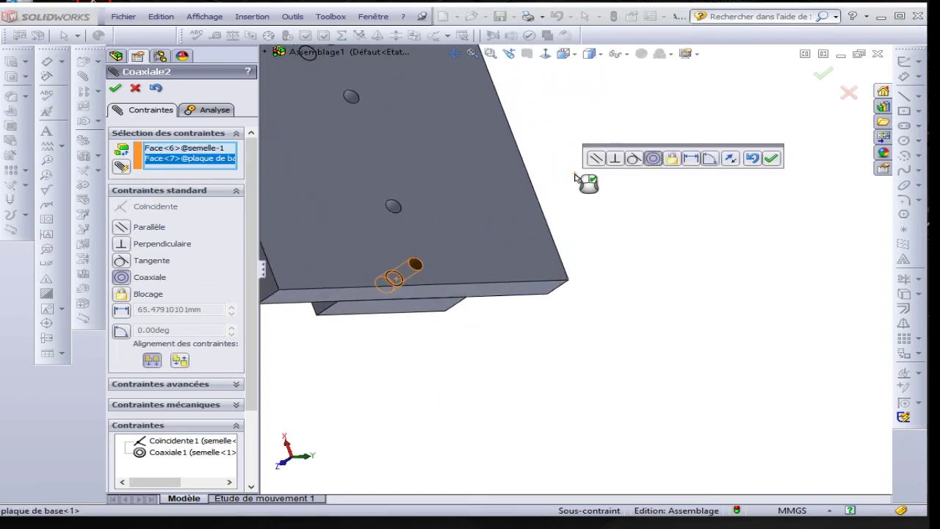
click(771, 159)
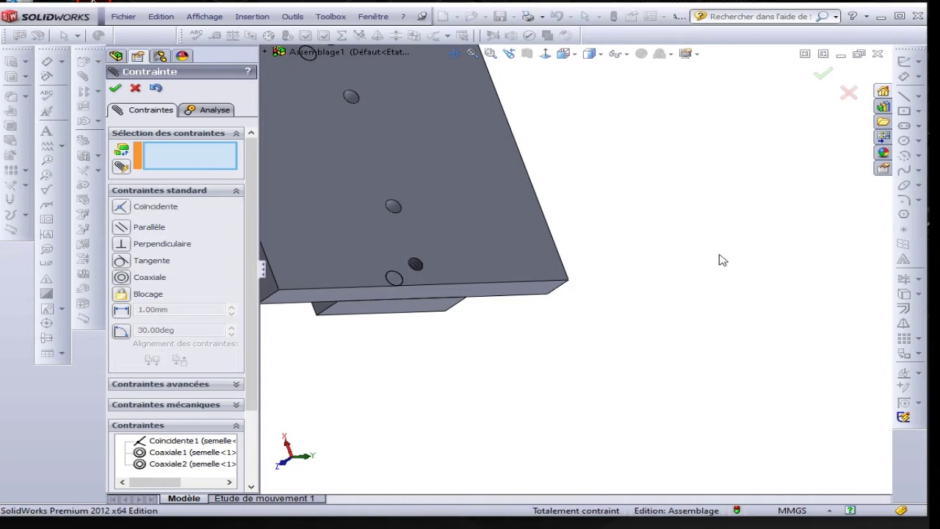
scroll(558, 377, up, 5)
mouse_move(390, 311)
middle_down()
mouse_move(449, 263)
mouse_move(548, 265)
mouse_move(569, 186)
middle_up()
scroll(515, 259, down, 3)
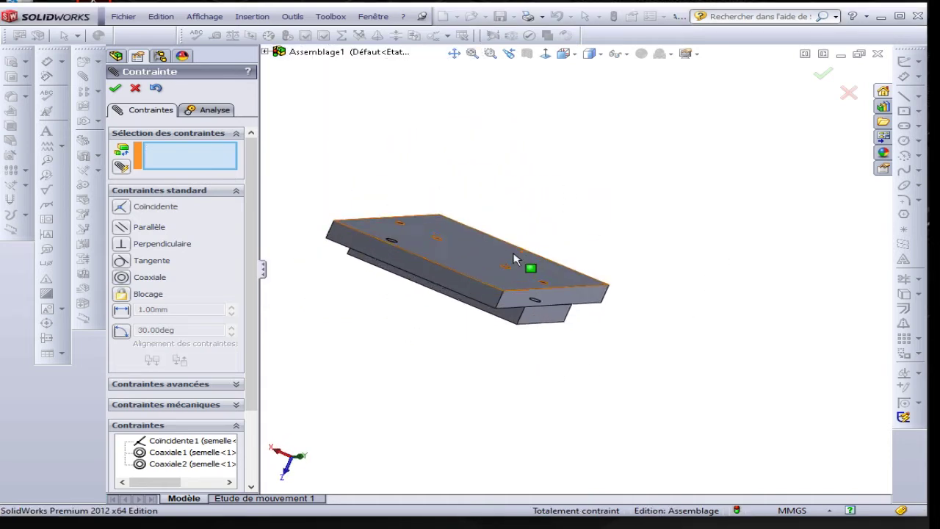
mouse_move(514, 259)
middle_down()
mouse_move(563, 199)
mouse_move(531, 247)
middle_up()
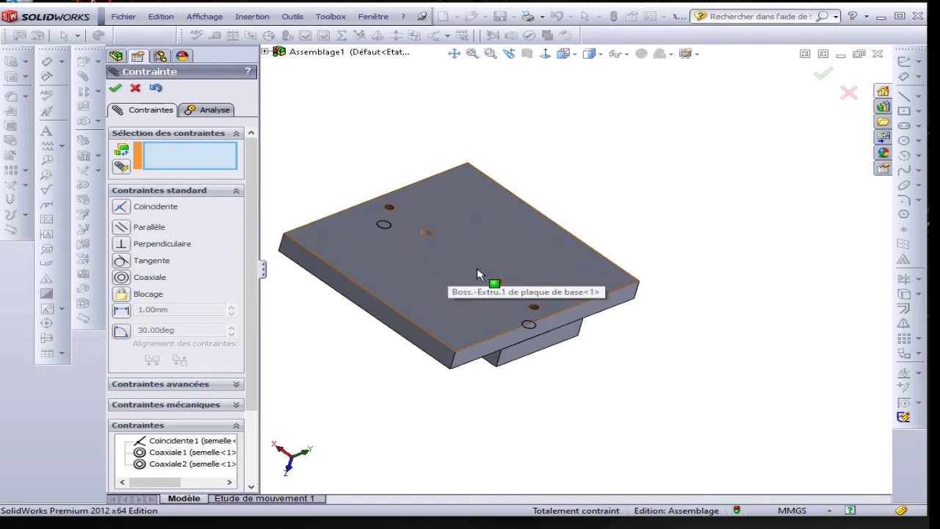
scroll(544, 307, down, 2)
scroll(536, 284, down, 3)
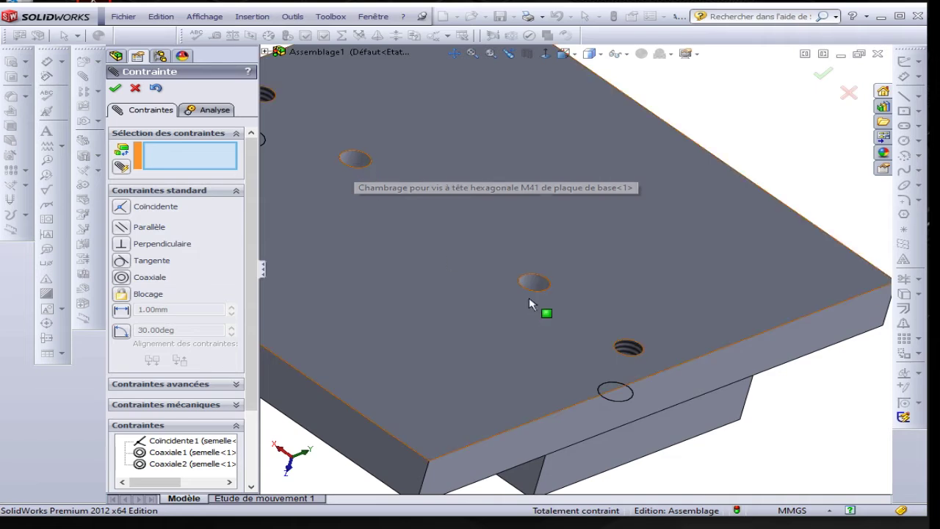
scroll(550, 293, up, 3)
scroll(553, 285, up, 2)
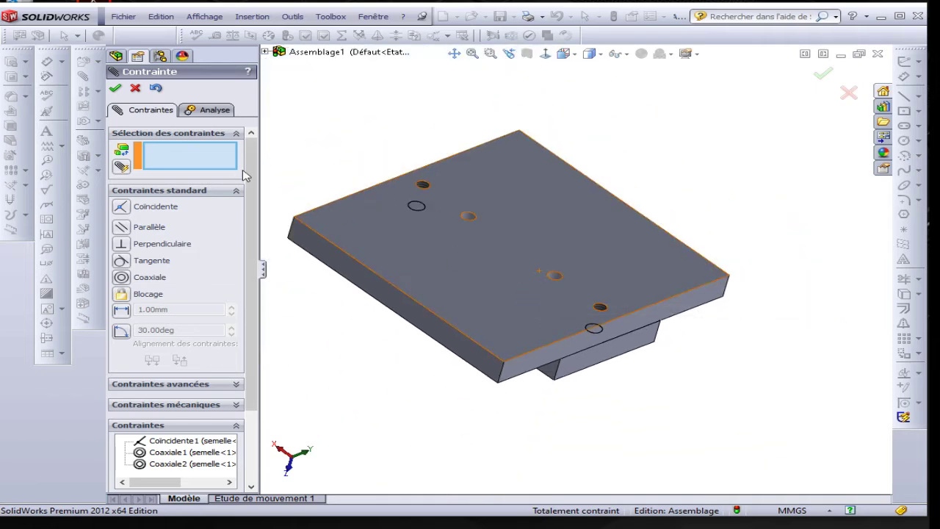
click(136, 88)
click(161, 188)
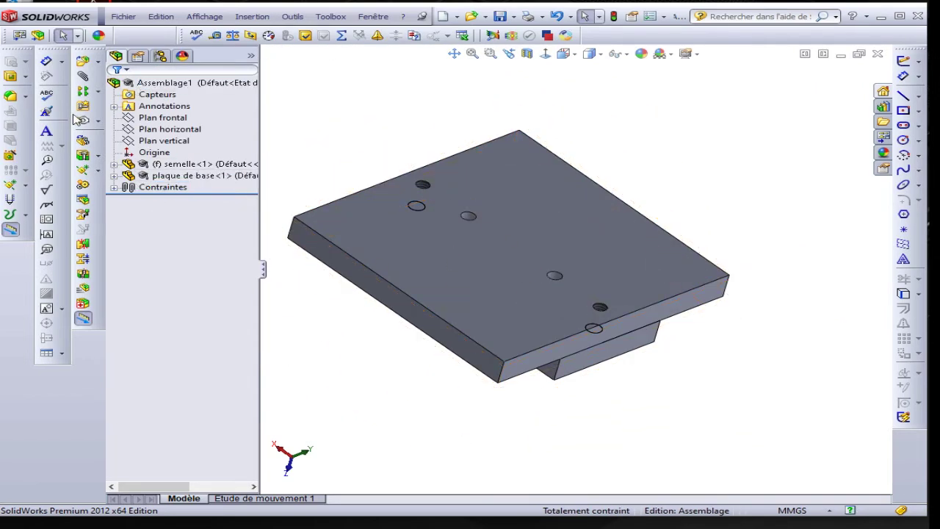
Insert plque matrice.SLDPRT as a floating third component, accepting the education-version warning
click(82, 63)
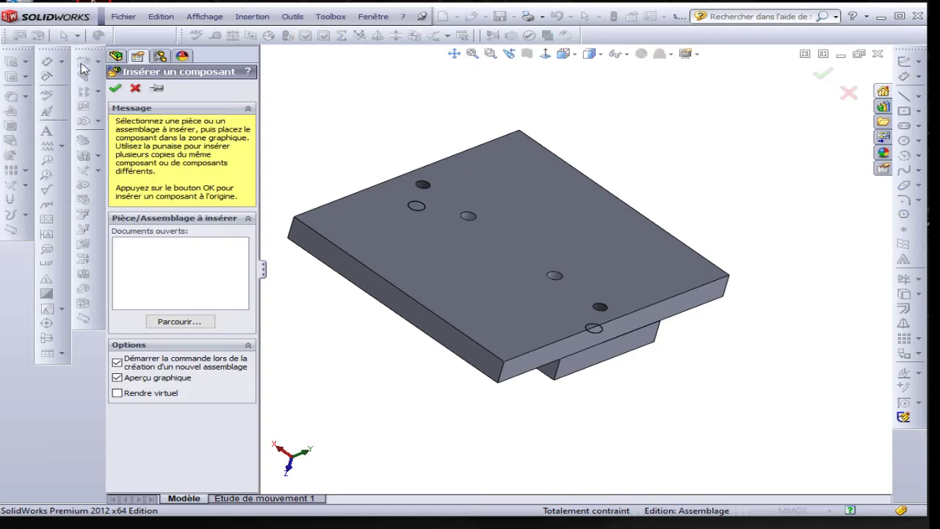
click(158, 323)
click(193, 205)
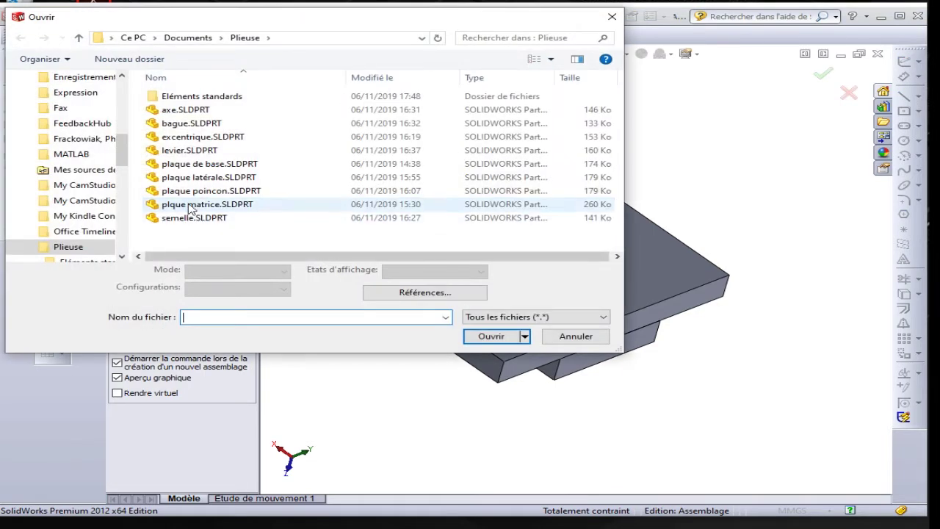
click(492, 339)
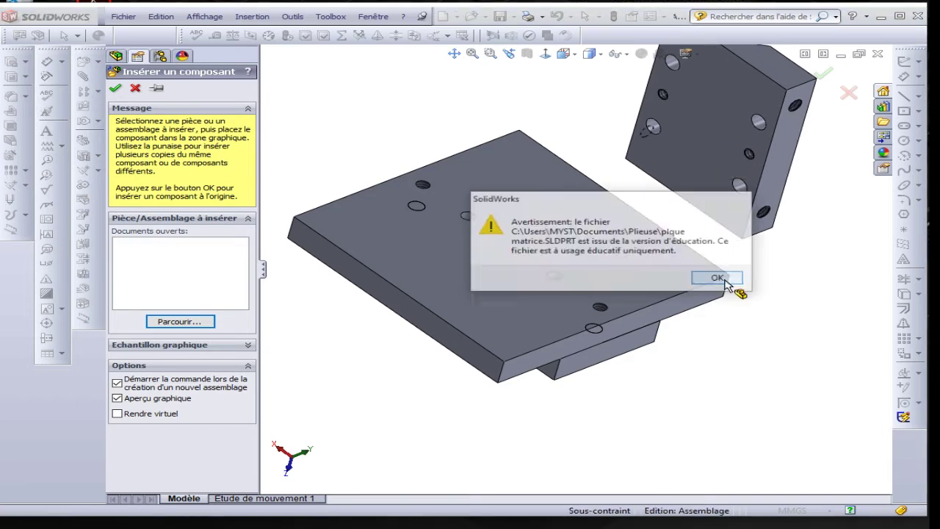
click(724, 279)
Drag the plque matrice plate toward the base plate, clear of the semelle
middle_drag(698, 233, 757, 238)
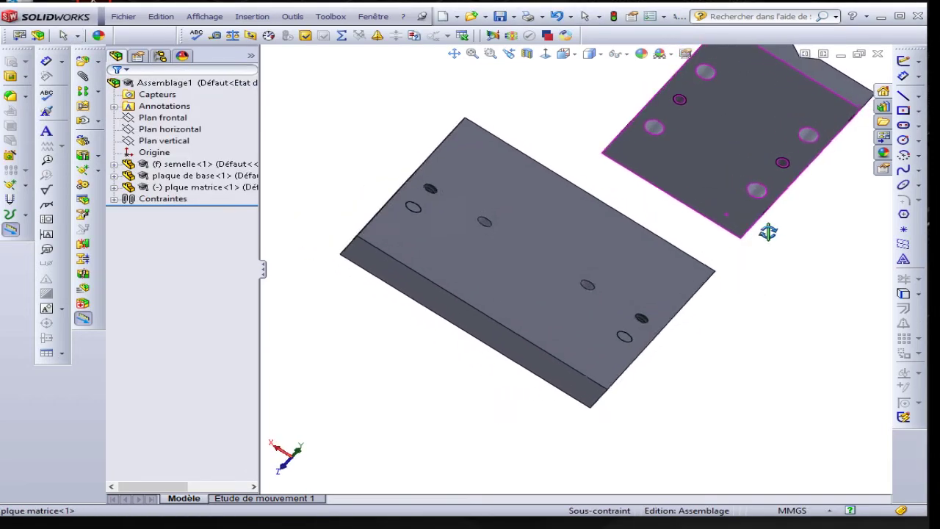
click(682, 162)
mouse_move(682, 161)
mouse_down()
mouse_move(538, 262)
mouse_move(550, 262)
mouse_move(686, 134)
mouse_up()
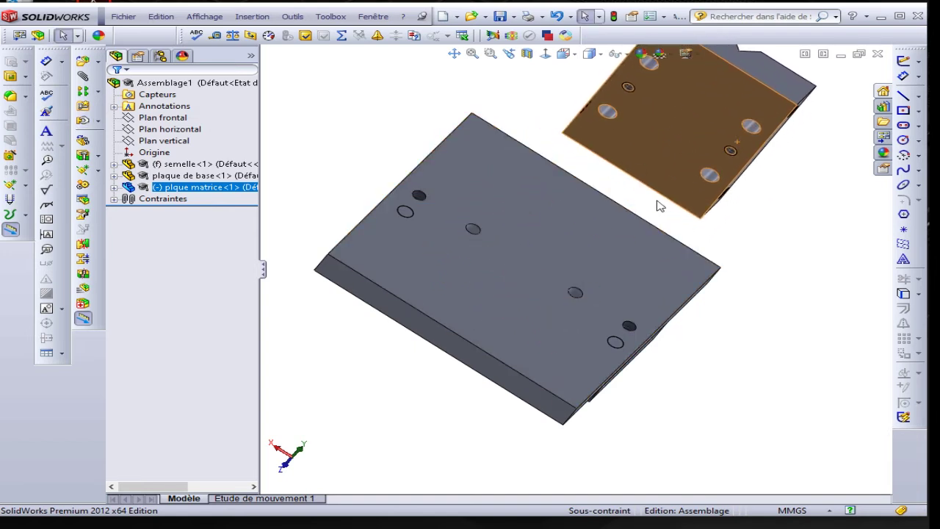
middle_drag(746, 292, 724, 243)
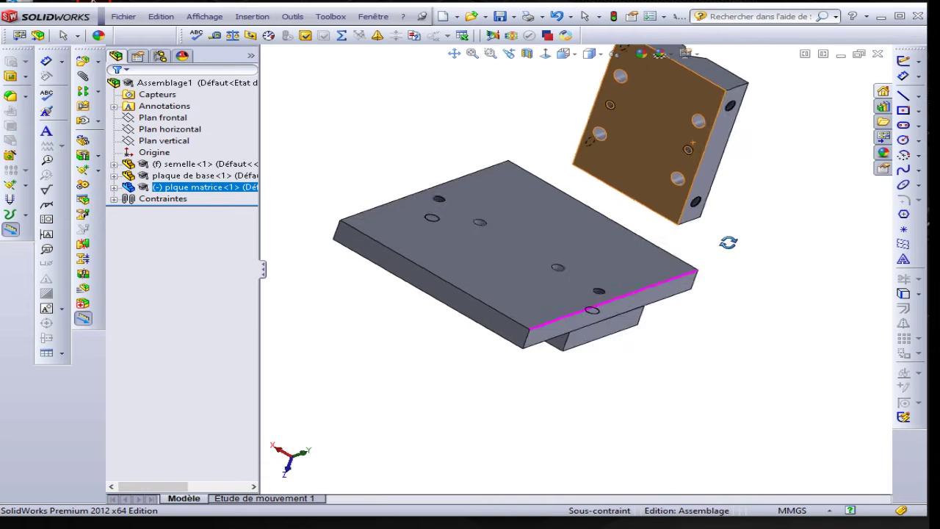
Mate the plque matrice face coincident with the base plate's top face
click(83, 76)
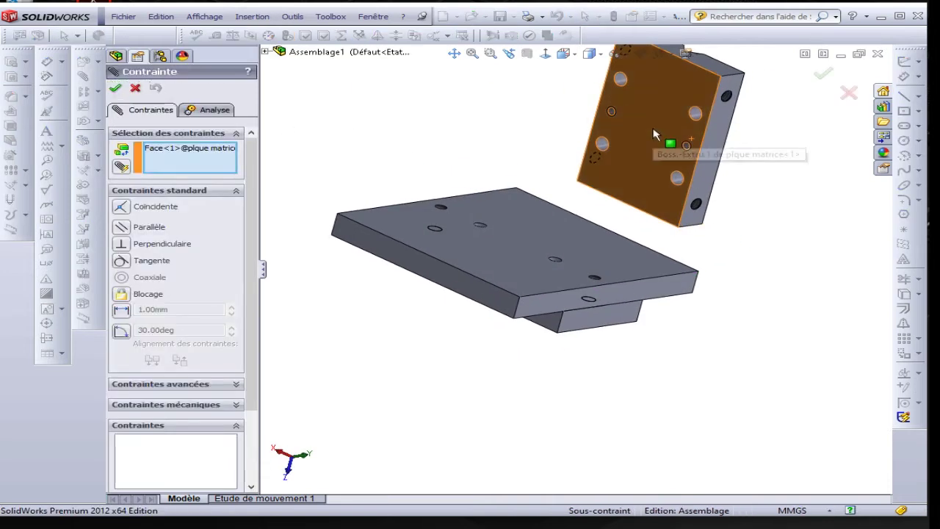
click(524, 235)
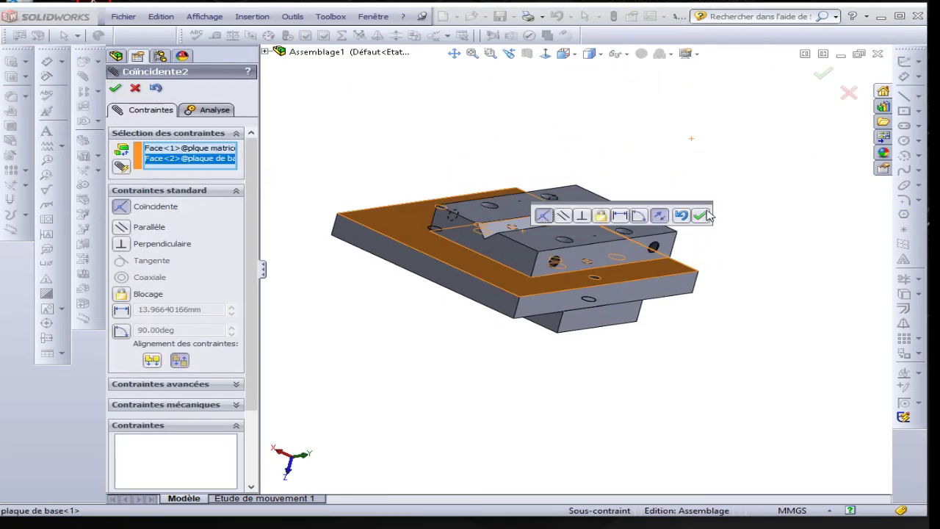
click(700, 218)
drag(559, 250, 678, 201)
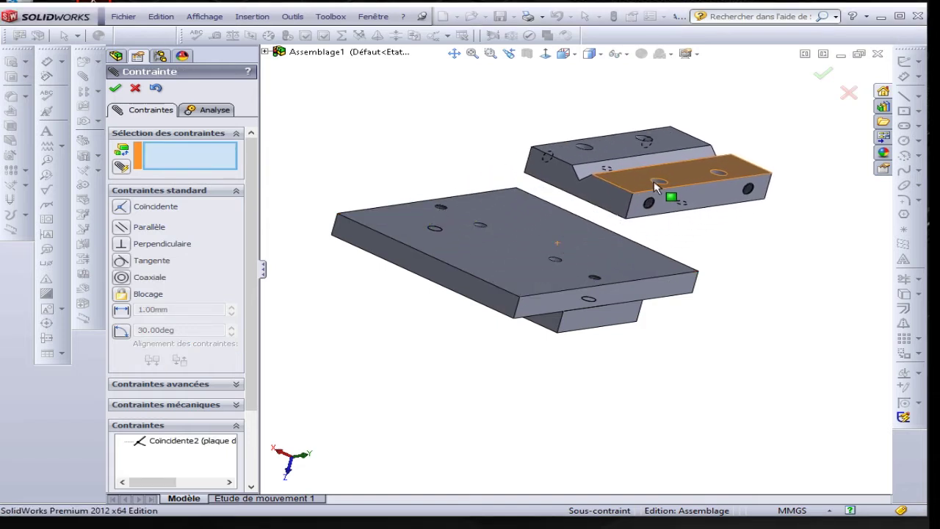
Align a plque matrice hole coaxially with a base-plate counterbore
mouse_move(664, 300)
middle_down()
mouse_move(671, 288)
mouse_move(657, 204)
mouse_move(686, 216)
mouse_move(697, 197)
mouse_move(714, 273)
middle_up()
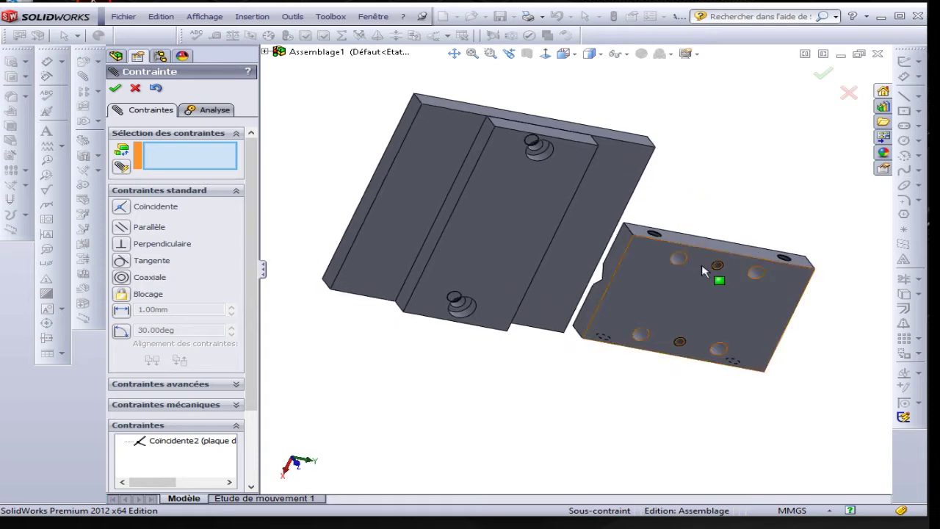
scroll(716, 275, down, 5)
scroll(665, 254, down, 2)
scroll(661, 255, up, 5)
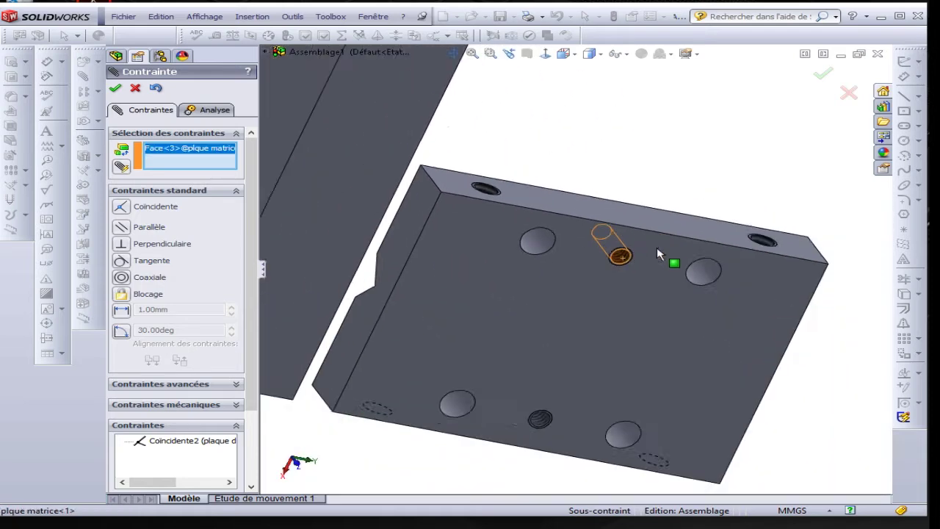
mouse_move(663, 257)
middle_down()
mouse_move(510, 204)
mouse_move(534, 237)
mouse_move(495, 149)
mouse_move(517, 233)
mouse_move(580, 294)
middle_up()
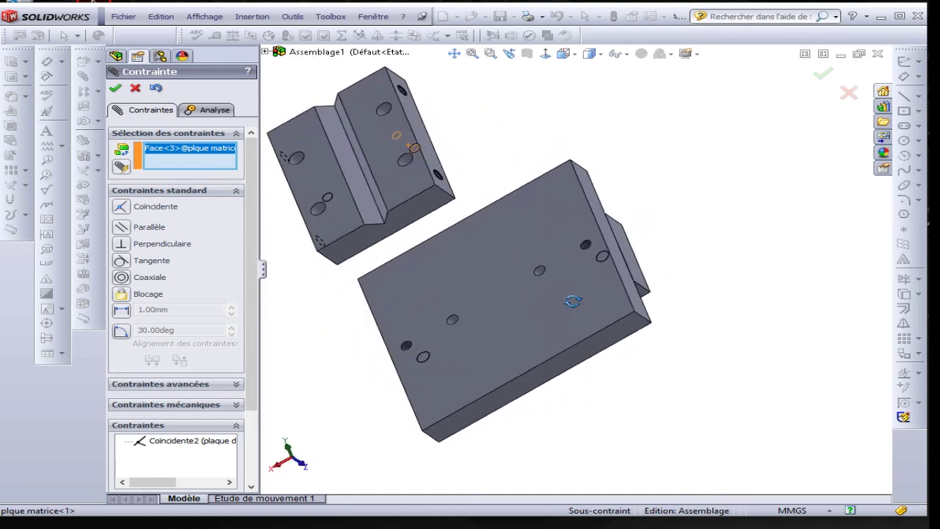
scroll(581, 302, down, 3)
scroll(543, 257, down, 3)
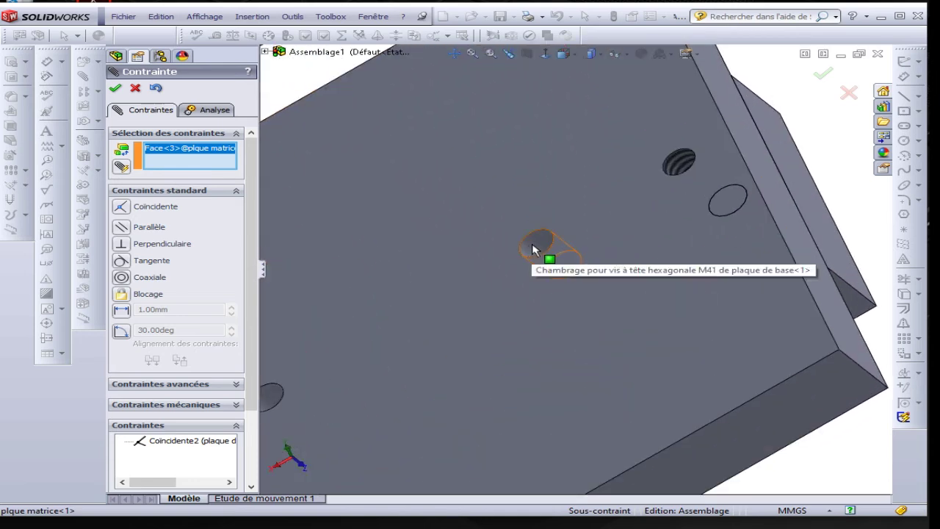
click(530, 251)
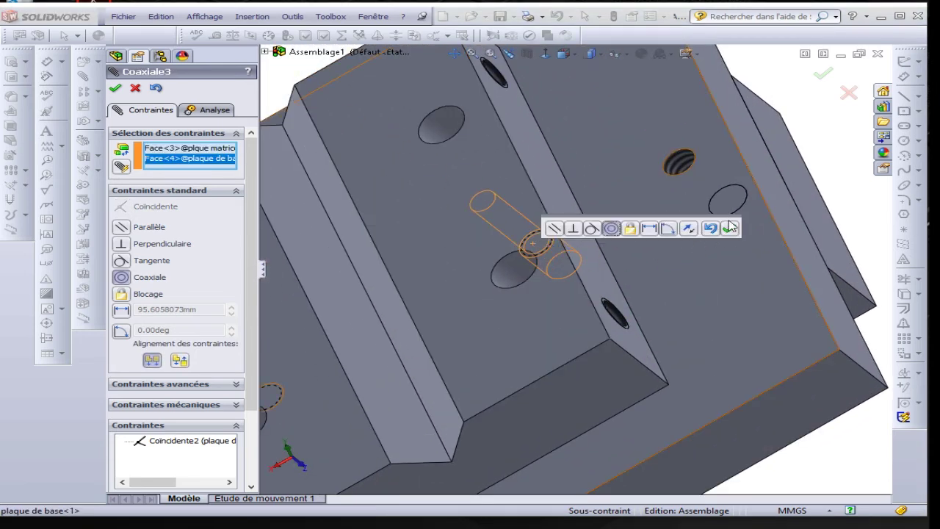
click(731, 227)
scroll(674, 264, up, 5)
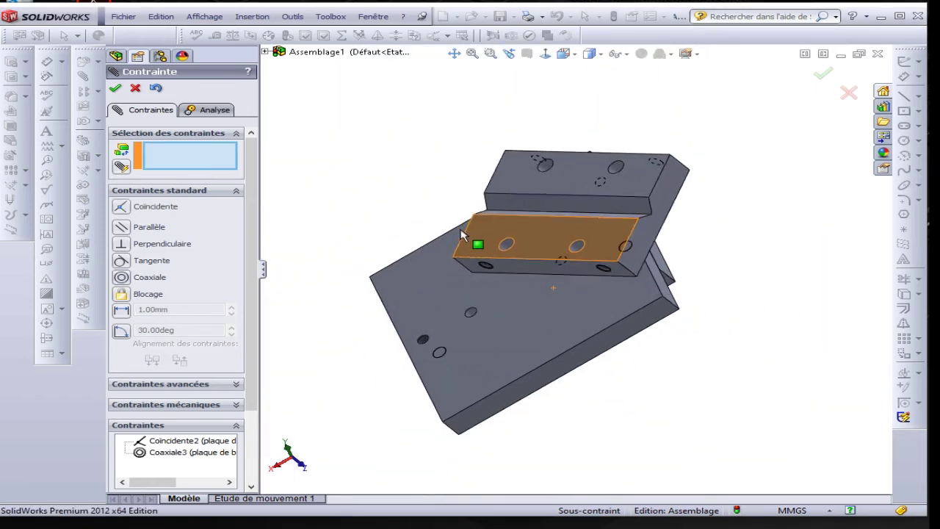
Select a base plate hole face, then hide the base plate with Cacher
mouse_move(462, 232)
middle_down()
mouse_move(554, 284)
mouse_move(476, 254)
mouse_move(530, 265)
mouse_move(536, 258)
mouse_move(516, 262)
mouse_move(529, 267)
mouse_move(517, 271)
mouse_move(495, 311)
mouse_move(510, 263)
mouse_move(541, 237)
mouse_move(617, 266)
mouse_move(697, 256)
mouse_move(724, 235)
mouse_move(680, 244)
mouse_move(387, 231)
middle_up()
scroll(490, 325, down, 3)
scroll(483, 327, down, 2)
click(479, 327)
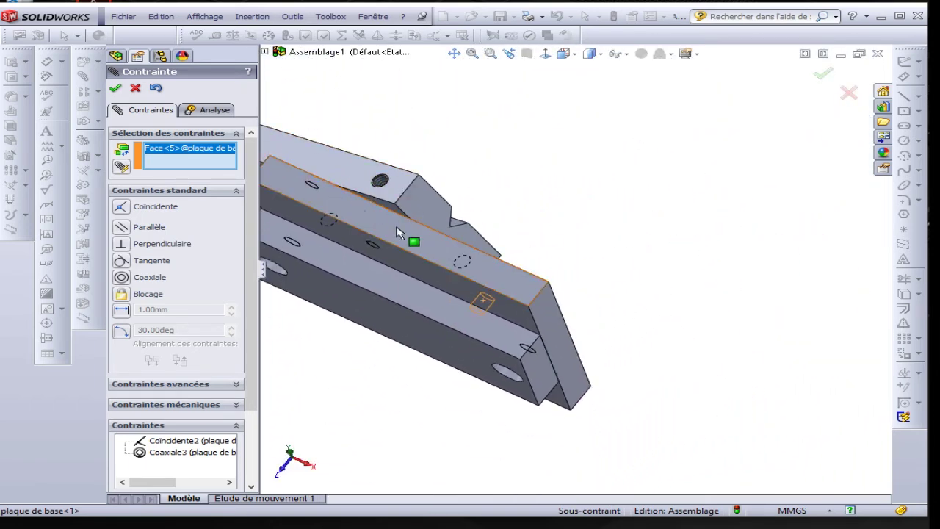
middle_drag(455, 212, 473, 185)
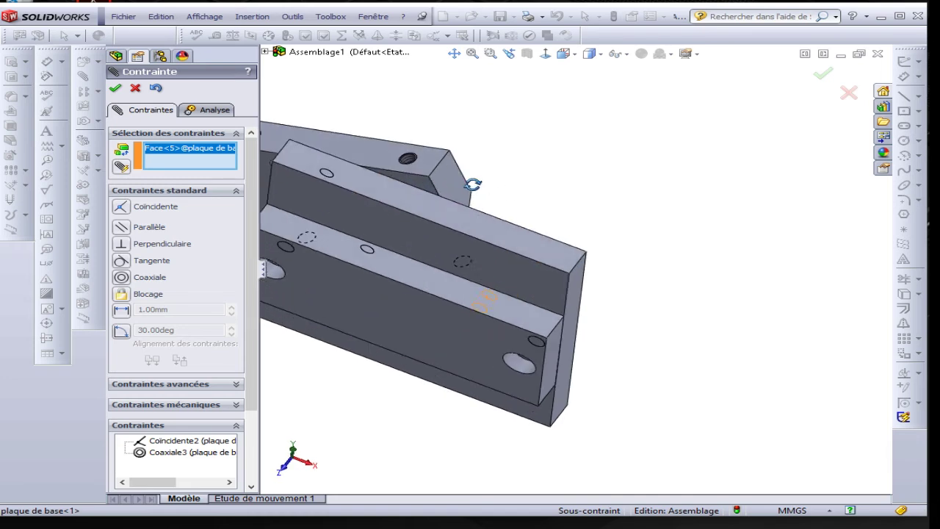
right_click(391, 204)
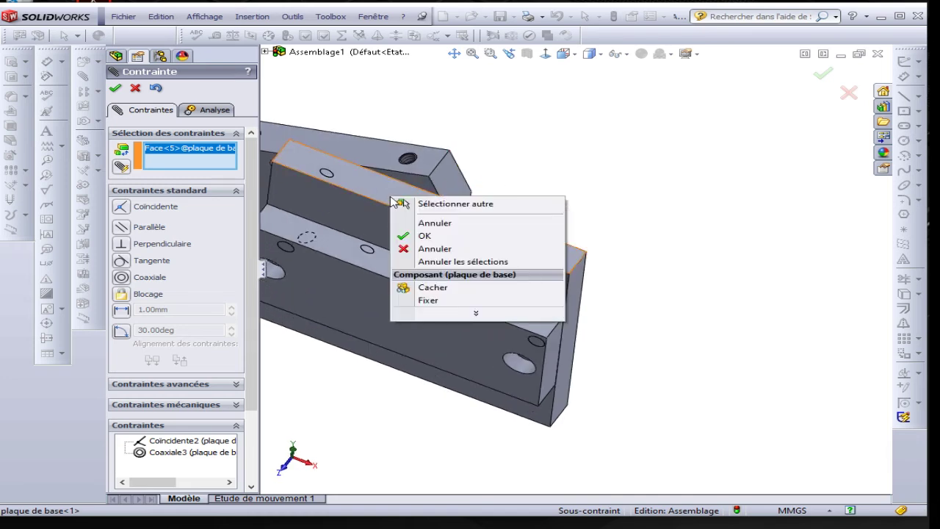
click(442, 289)
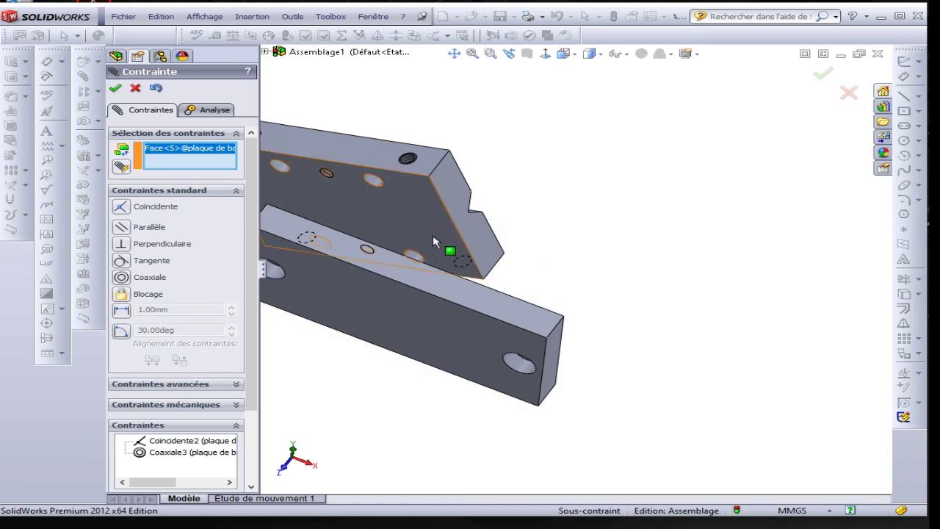
Select the plque matrice's tapped hole face as the reference for the next mate
scroll(388, 209, down, 2)
scroll(369, 208, down, 2)
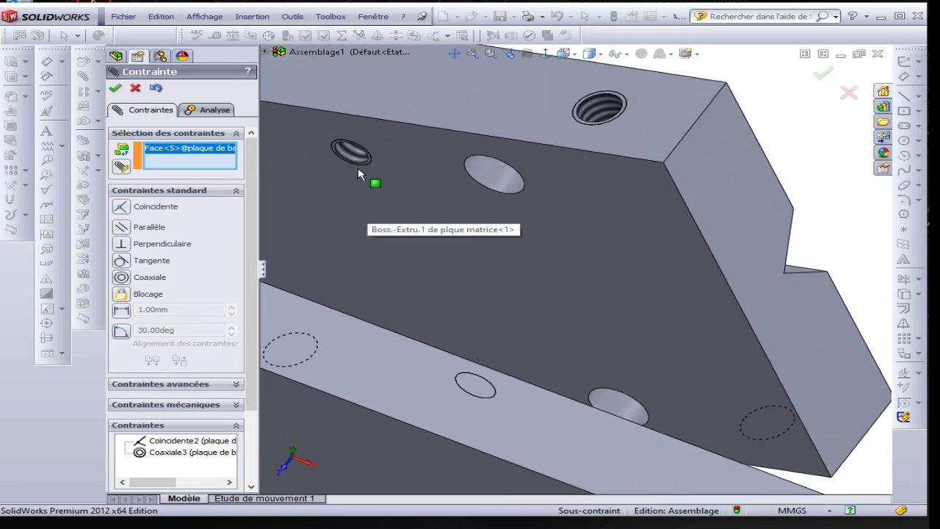
scroll(364, 177, up, 2)
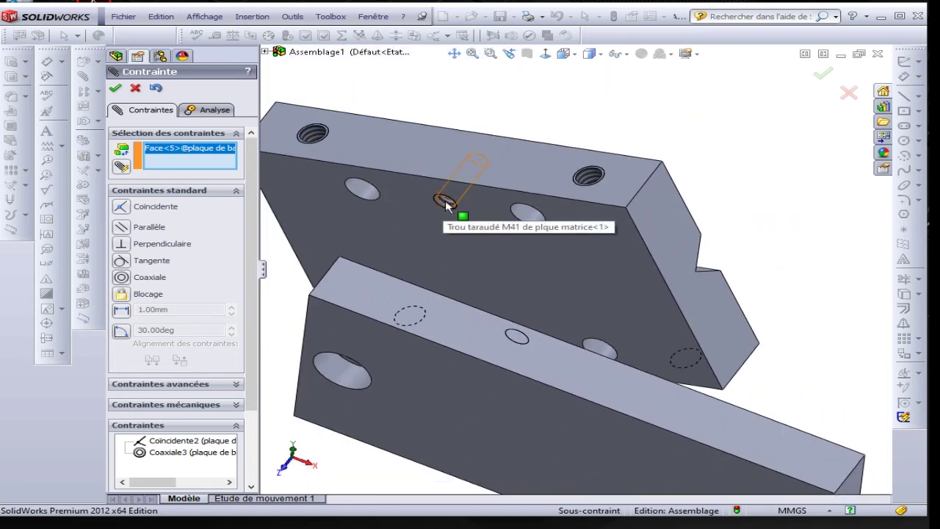
scroll(446, 206, down, 2)
scroll(478, 235, down, 2)
click(509, 241)
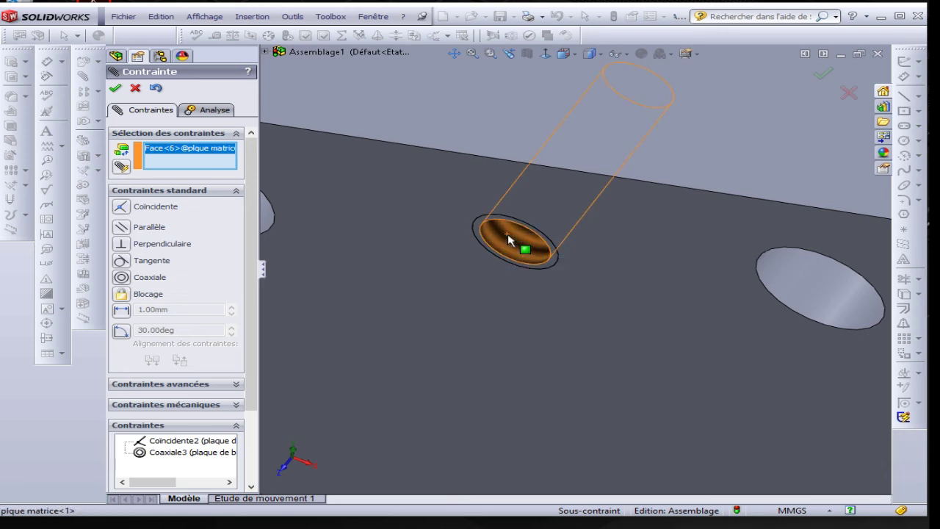
scroll(411, 234, up, 3)
scroll(582, 248, up, 3)
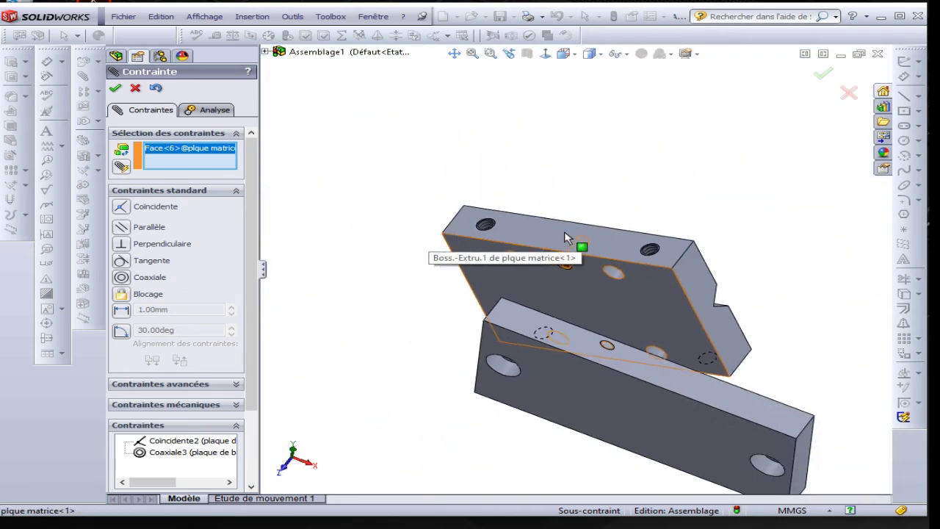
scroll(590, 257, up, 2)
scroll(590, 258, up, 1)
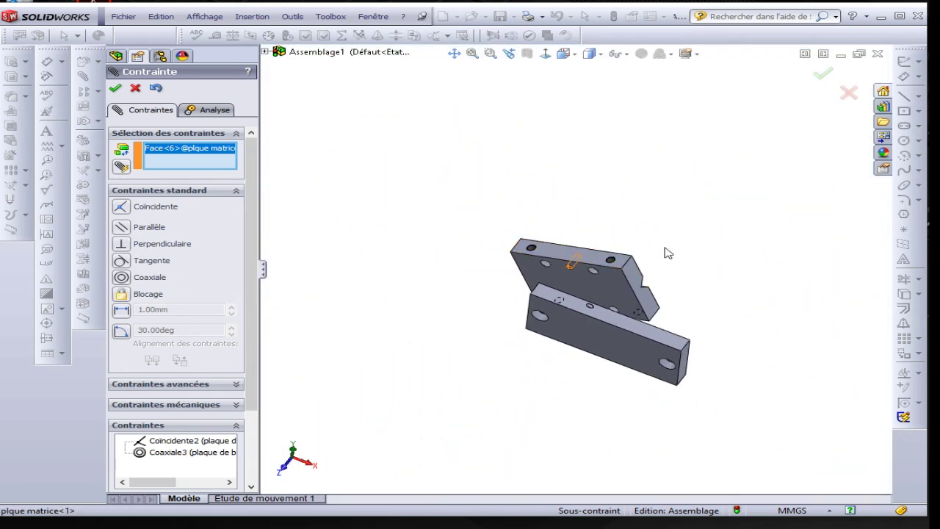
mouse_move(668, 253)
middle_down()
mouse_move(556, 216)
mouse_move(565, 213)
middle_up()
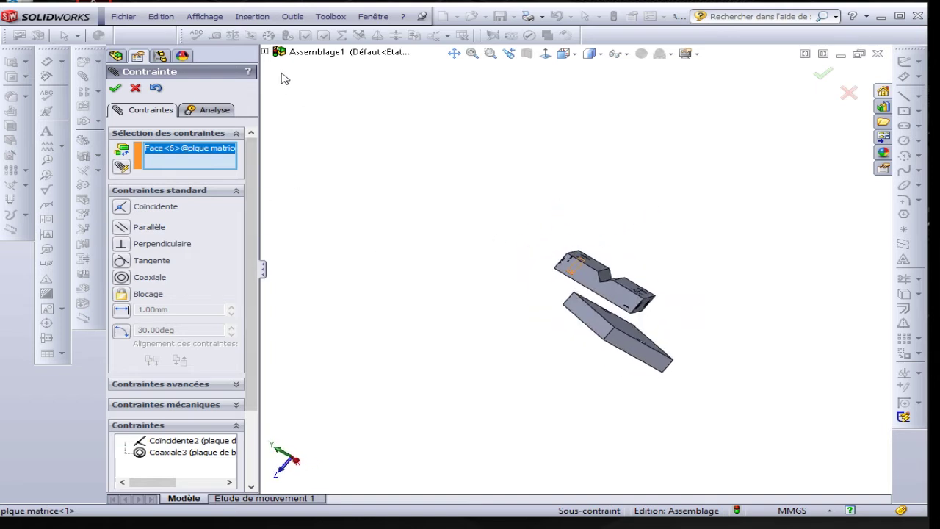
click(266, 52)
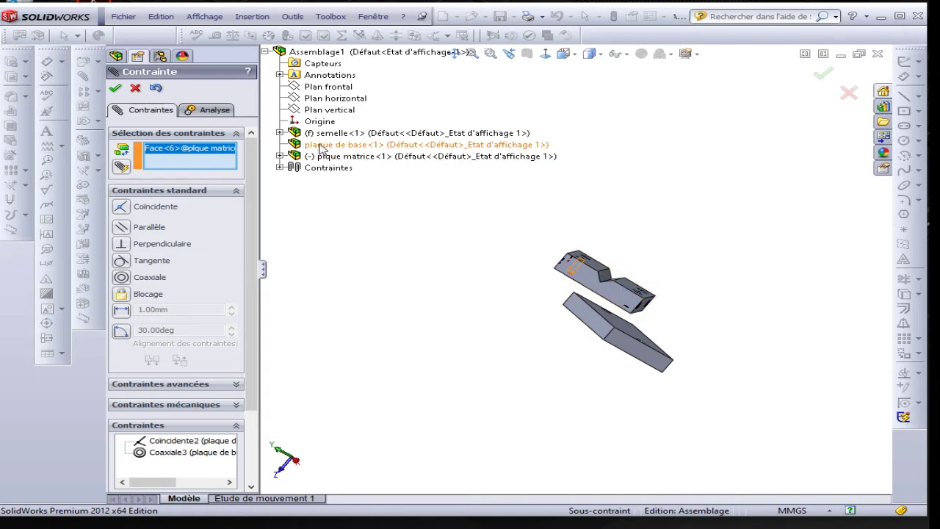
Show the hidden plaque de base again
right_click(321, 149)
click(338, 165)
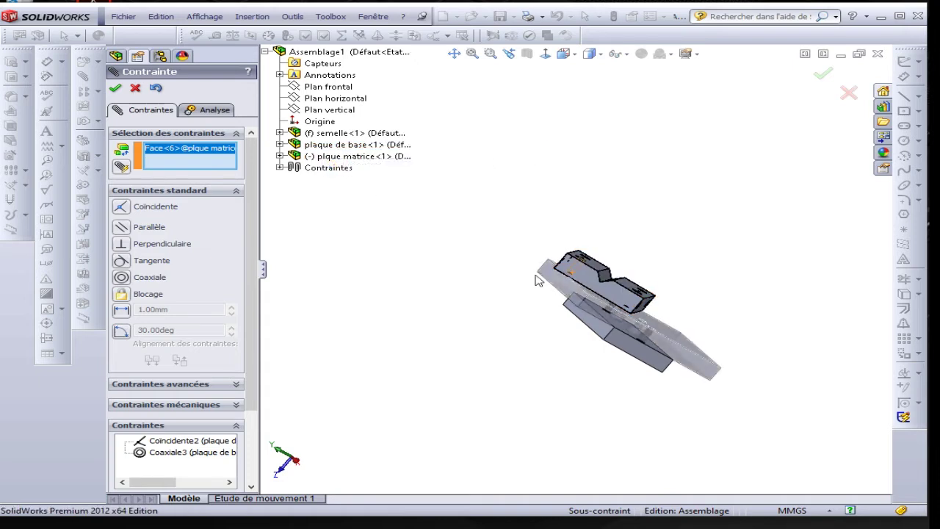
mouse_move(576, 323)
middle_down()
mouse_move(470, 332)
mouse_move(418, 309)
mouse_move(382, 336)
middle_up()
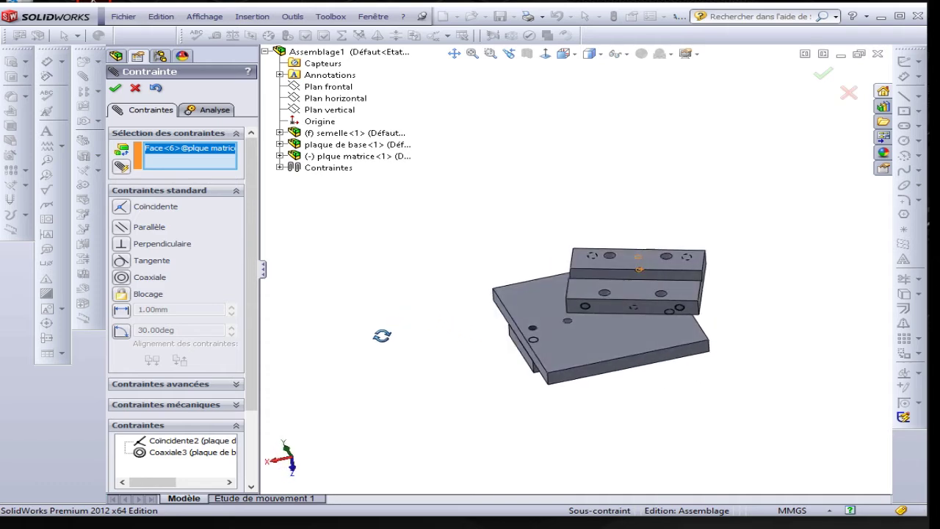
Mate a plque matrice hole coaxially with the base plate counterbore, creating Coaxiale4
scroll(605, 344, down, 3)
scroll(475, 271, down, 3)
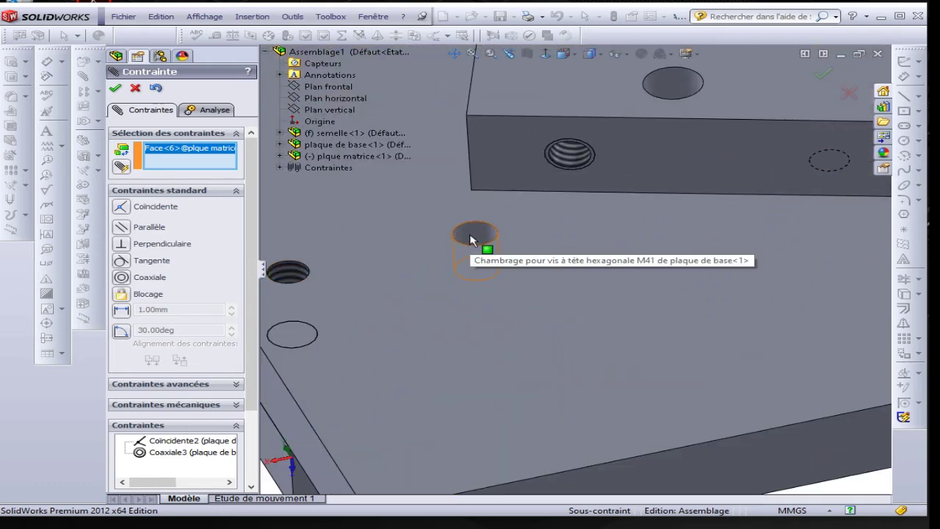
click(471, 240)
click(471, 240)
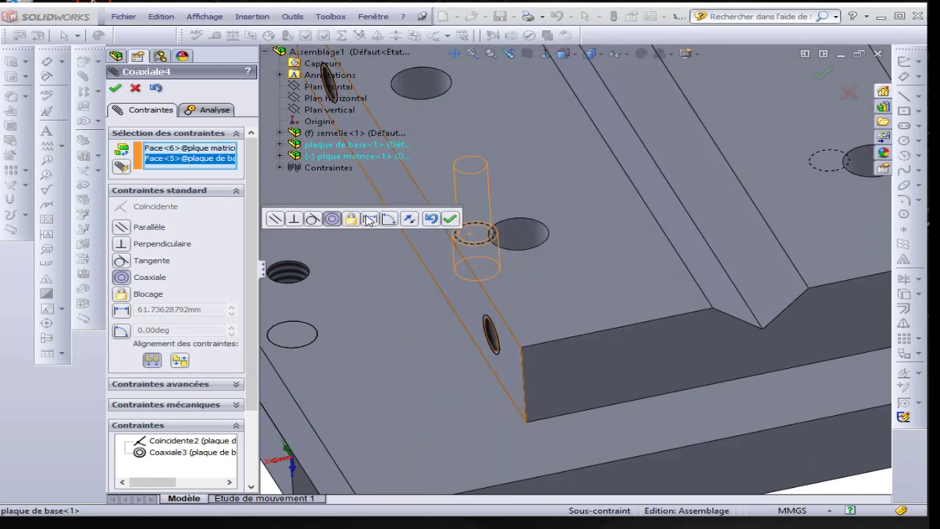
click(451, 219)
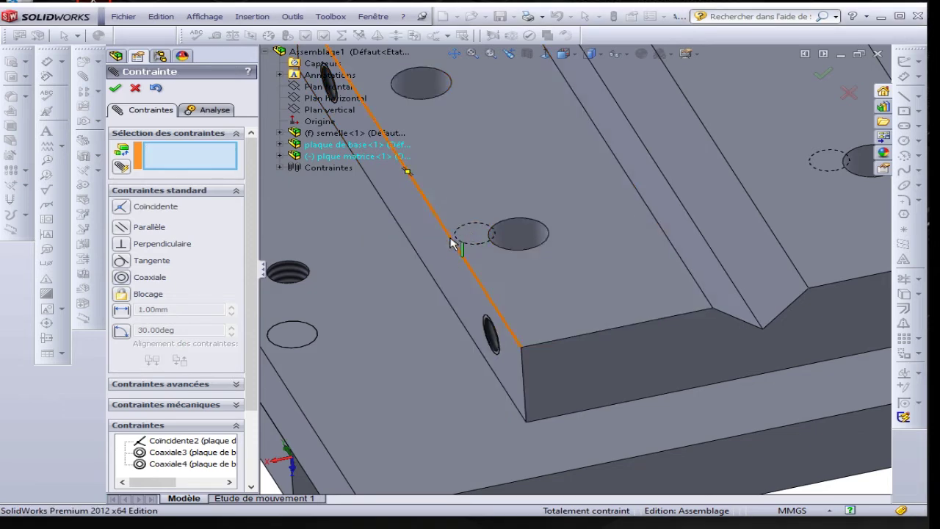
key(f)
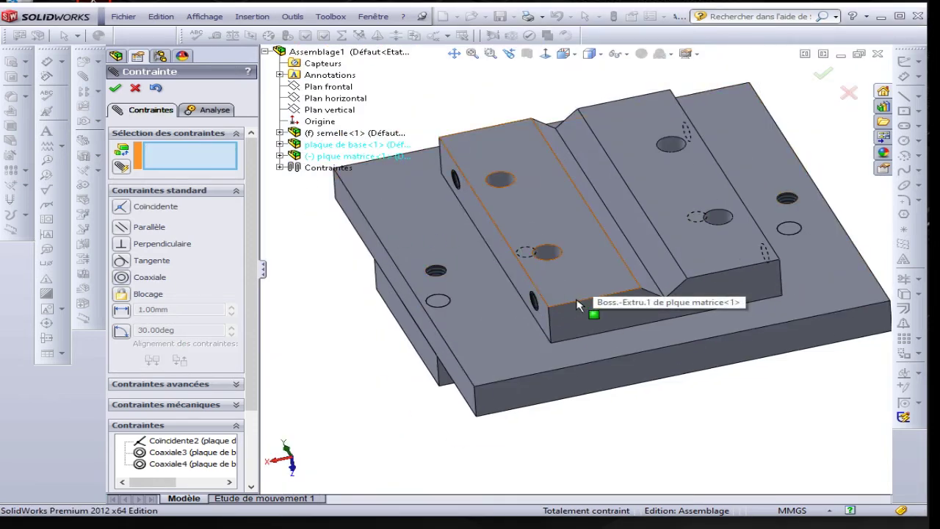
middle_drag(577, 305, 731, 293)
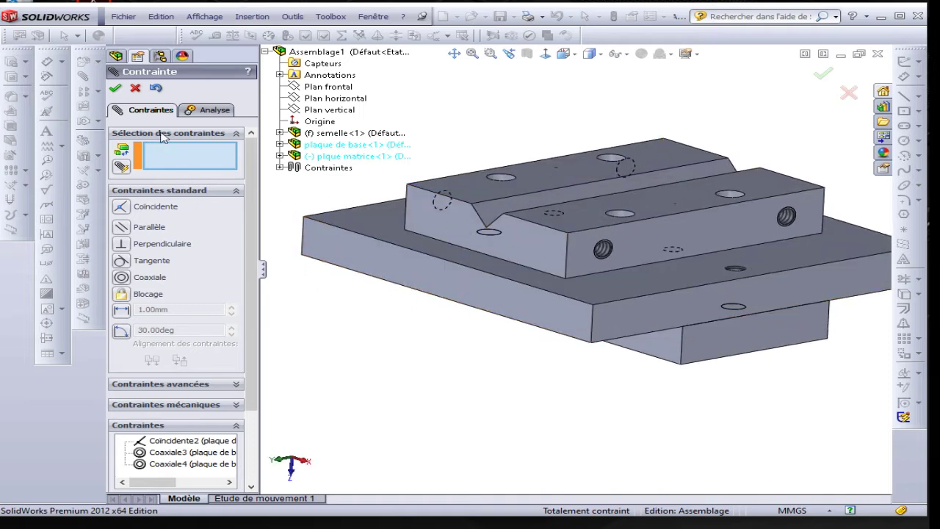
Close the mate dialog, select the plque matrice, and reorient the view
click(135, 89)
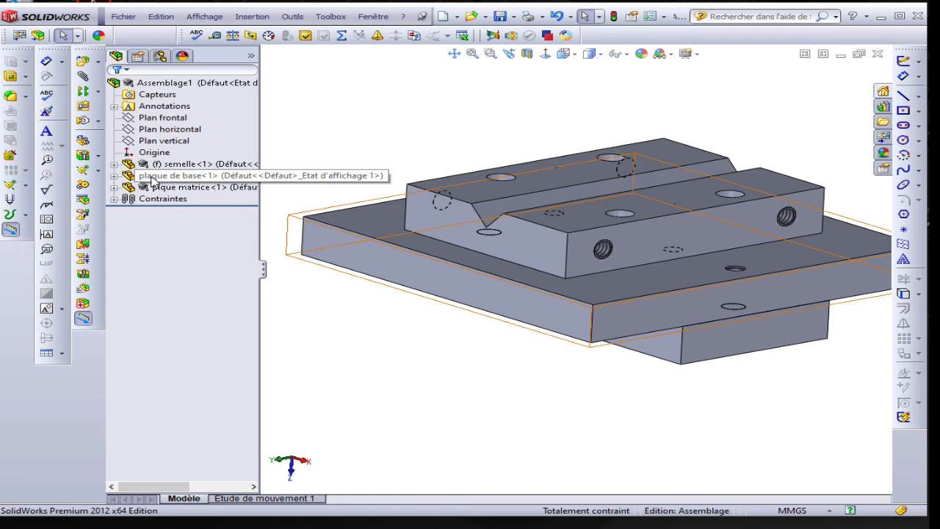
click(428, 217)
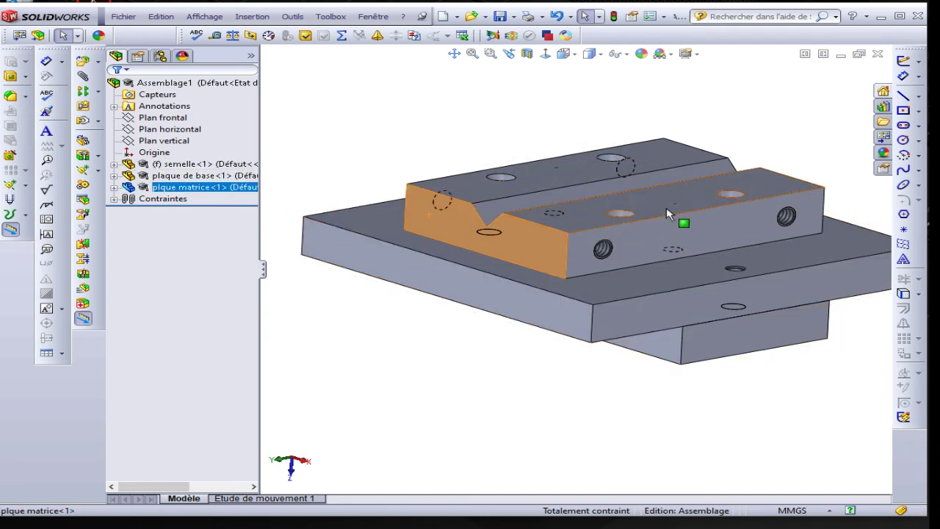
middle_drag(667, 213, 621, 241)
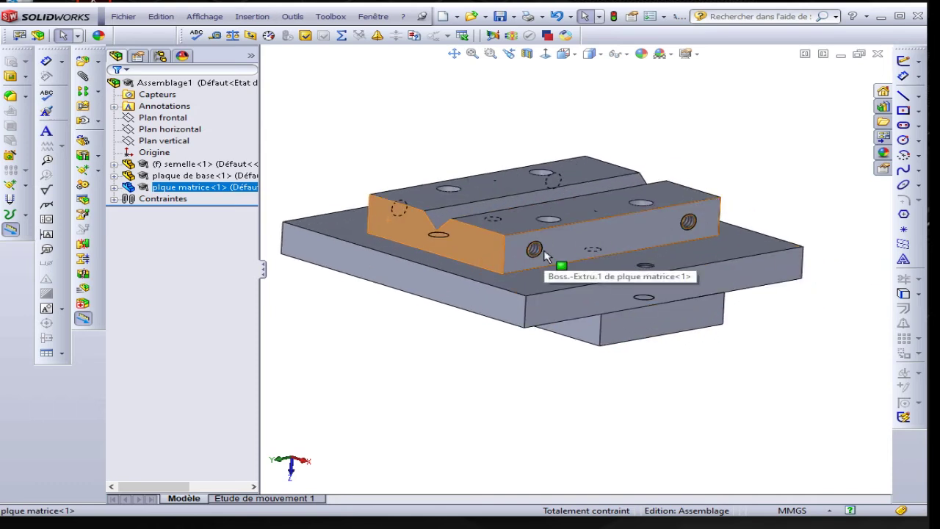
Insert plaque latérale.SLDPRT above the plates and dismiss the education-version warning
click(84, 62)
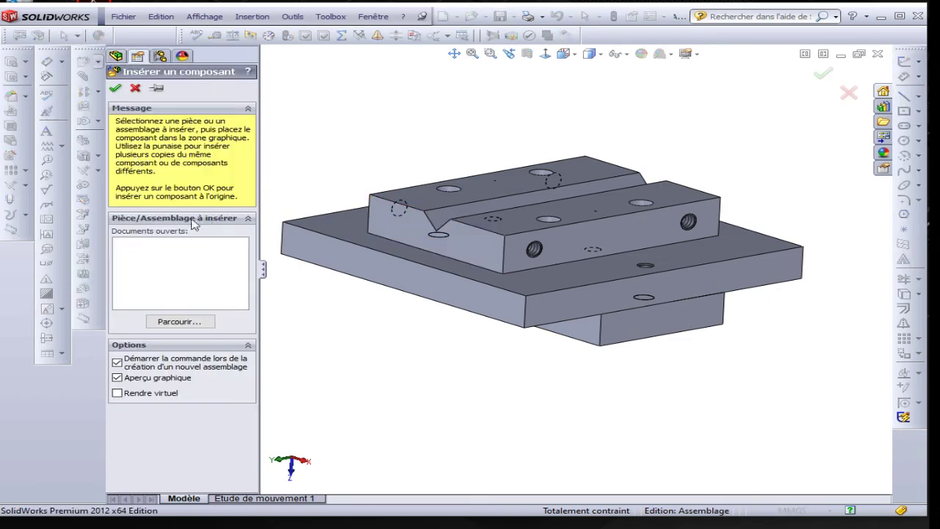
click(191, 326)
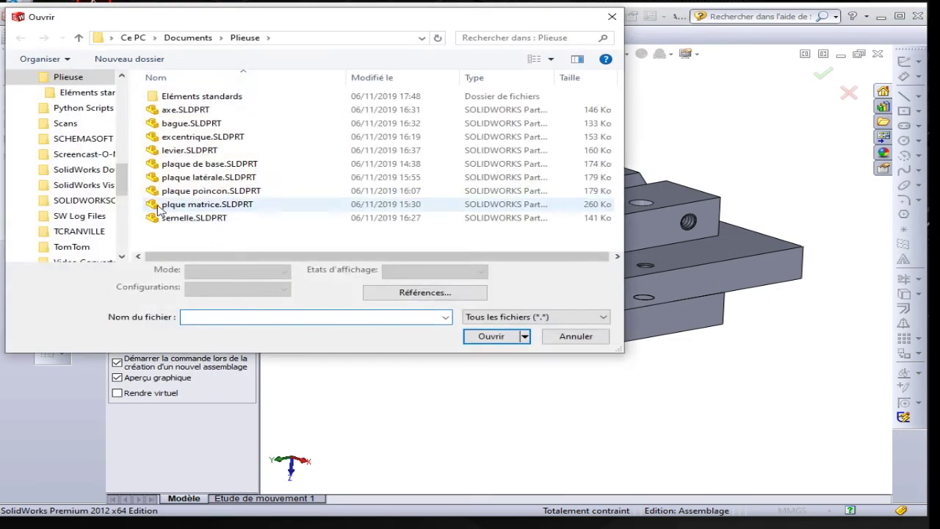
click(235, 178)
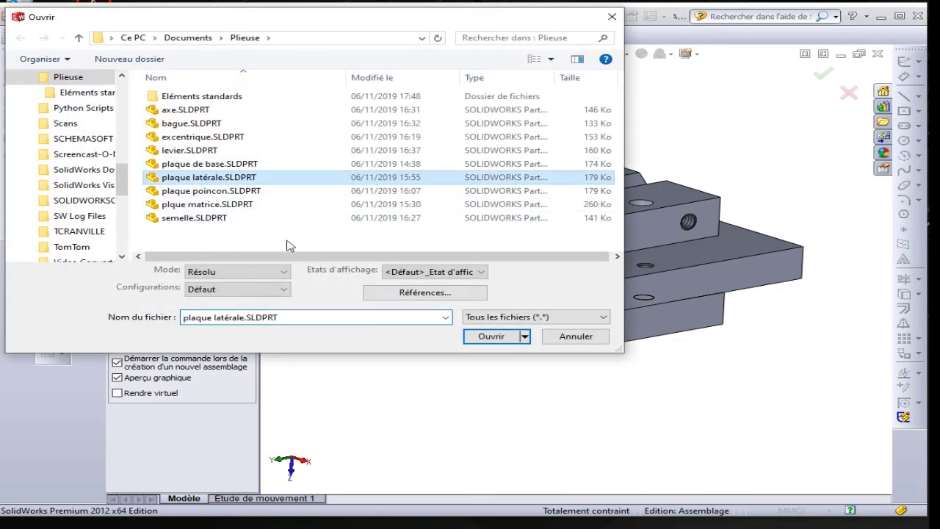
click(492, 337)
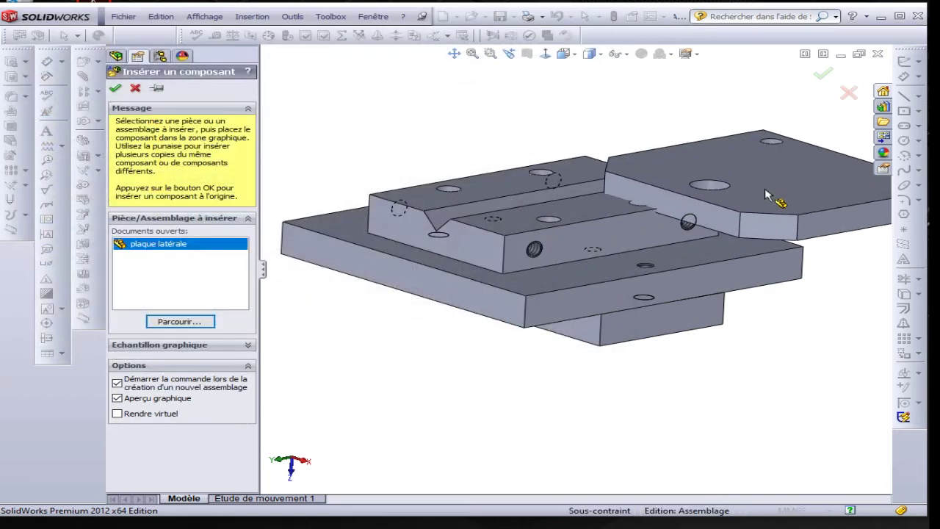
click(399, 116)
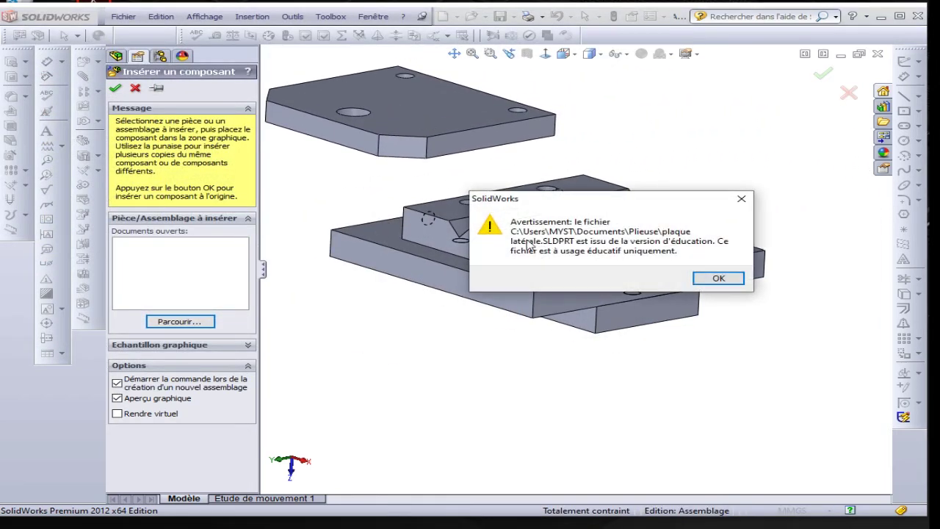
click(718, 279)
mouse_move(506, 154)
middle_down()
mouse_move(502, 45)
mouse_move(365, 120)
mouse_move(286, 140)
middle_up()
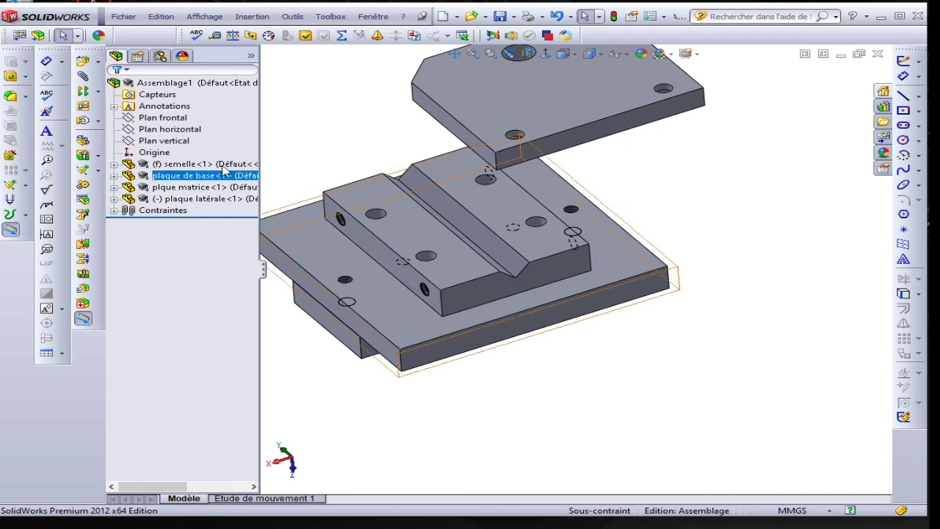
Mate the side plate's large face coincident with the plque matrice side, creating Coincidente3
click(540, 111)
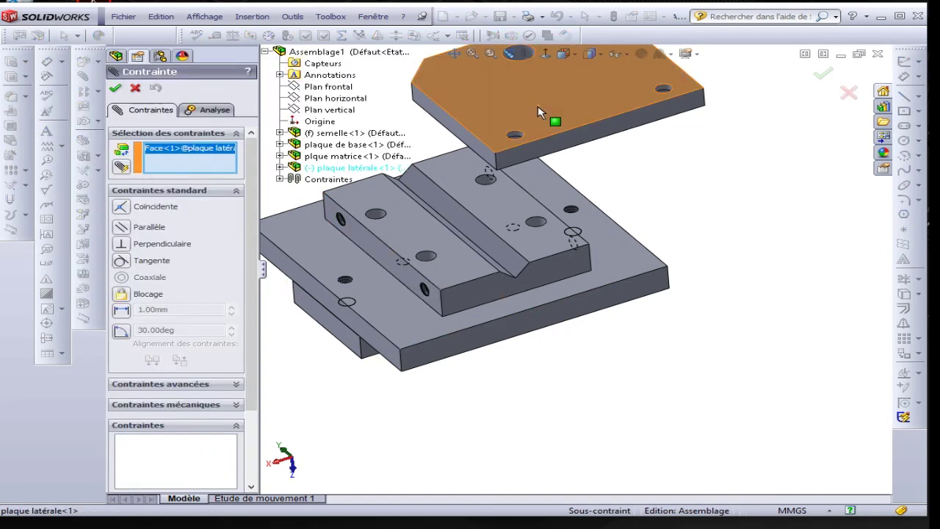
click(382, 259)
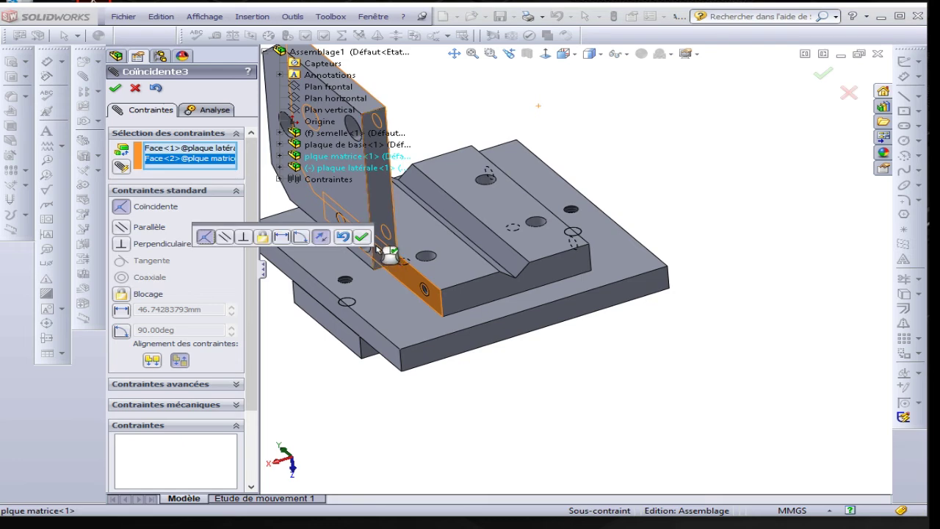
click(361, 237)
drag(452, 224, 441, 272)
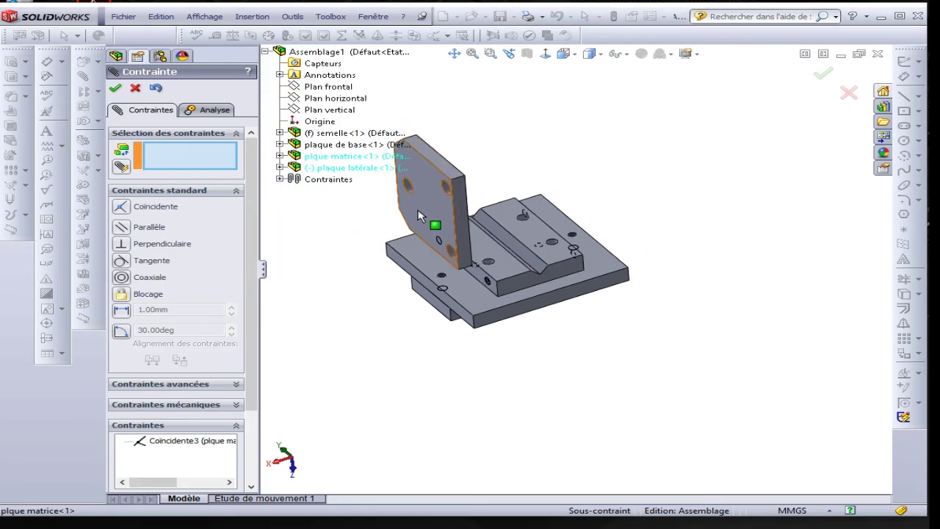
mouse_move(441, 273)
middle_down()
mouse_move(535, 196)
mouse_move(541, 263)
middle_up()
scroll(541, 262, down, 4)
scroll(556, 277, down, 5)
scroll(556, 278, up, 5)
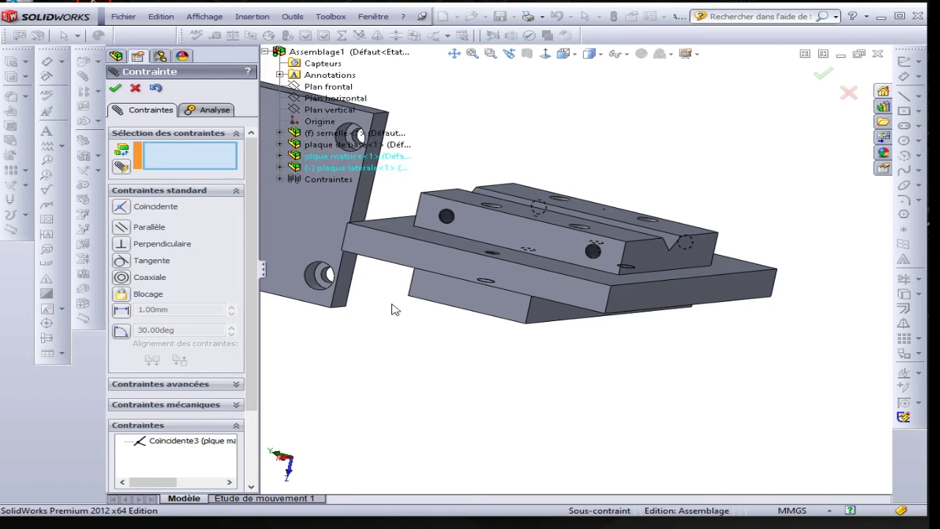
scroll(446, 217, up, 3)
scroll(456, 229, down, 3)
scroll(470, 237, down, 3)
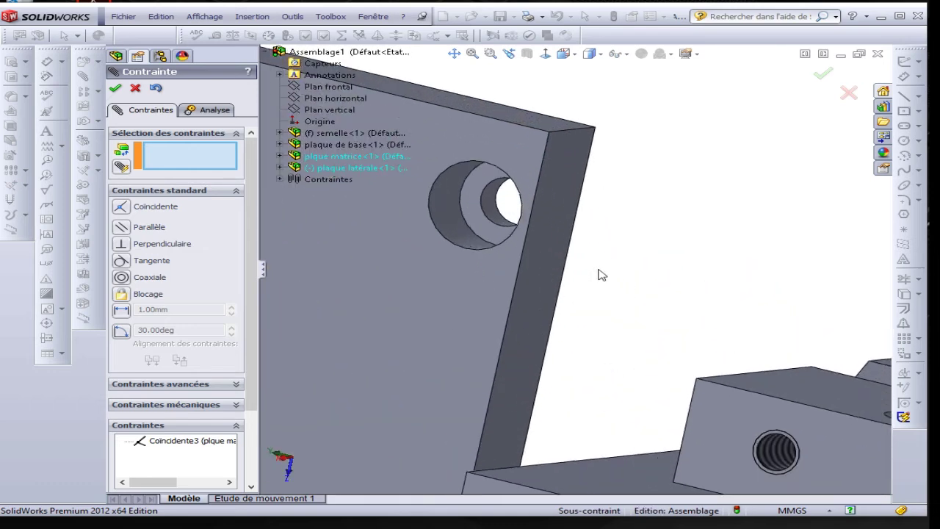
Align a side plate hole coaxially with the plque matrice threaded hole, creating Coaxiale5
click(494, 208)
scroll(504, 227, up, 3)
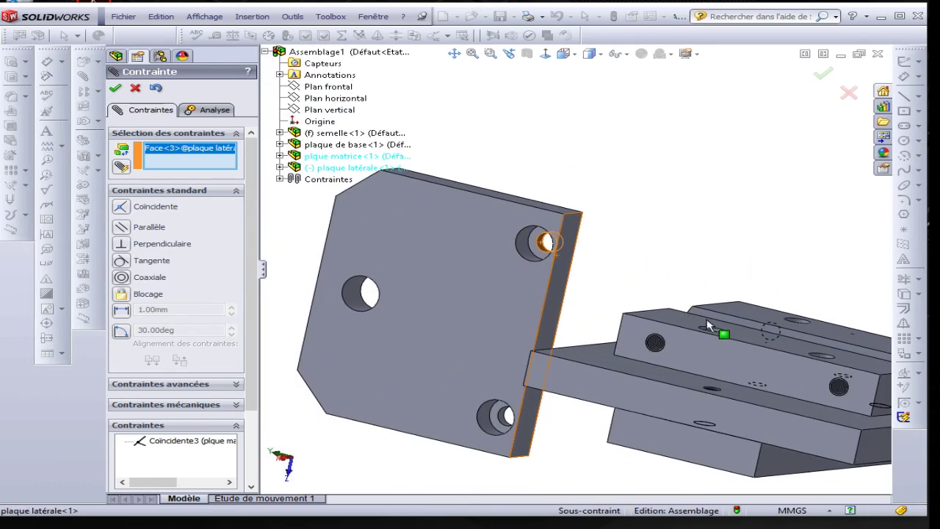
scroll(720, 330, down, 3)
scroll(670, 334, down, 2)
click(636, 309)
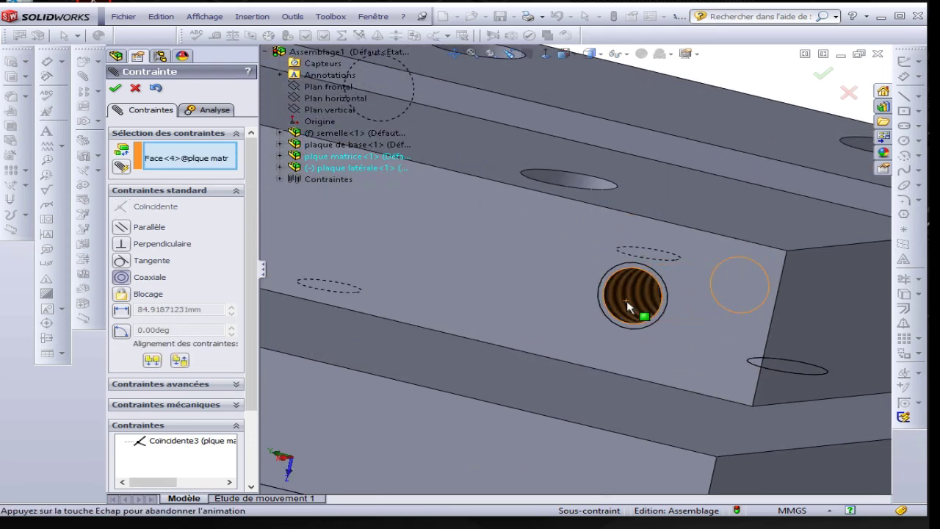
click(822, 324)
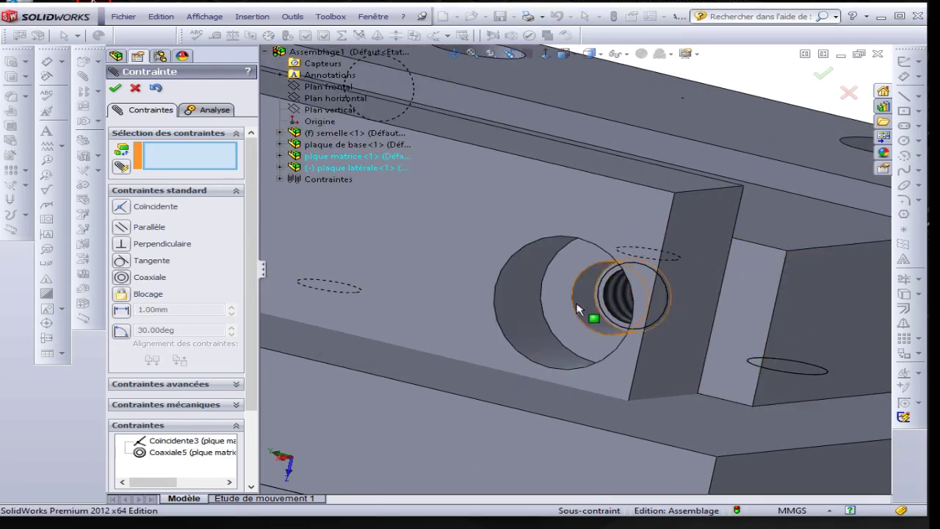
Add a coaxial mate on the side plate's upper counterbore hole, creating Coaxiale6
middle_drag(592, 314, 473, 269)
scroll(524, 195, down, 2)
mouse_move(523, 194)
middle_down()
mouse_move(657, 235)
mouse_move(615, 235)
middle_up()
scroll(441, 229, up, 3)
scroll(577, 281, down, 4)
scroll(576, 281, down, 3)
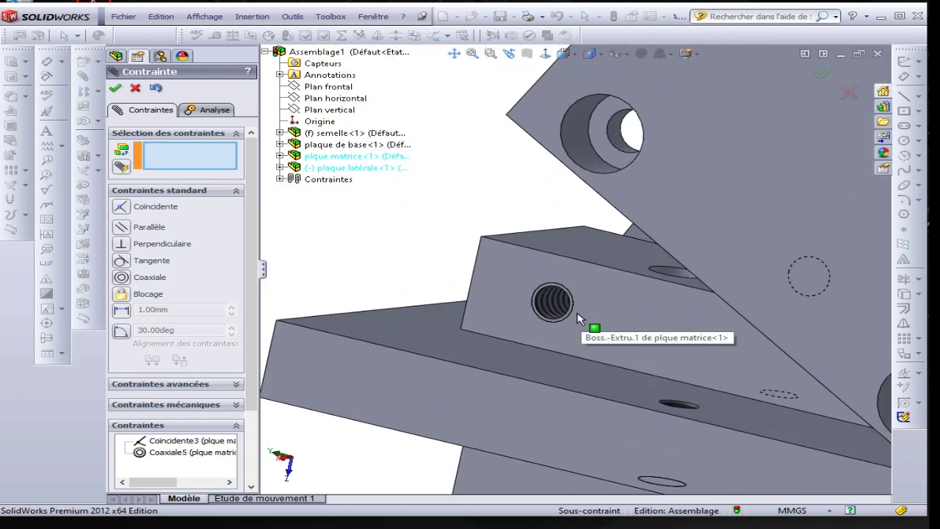
scroll(548, 294, down, 2)
scroll(540, 293, up, 4)
middle_drag(617, 236, 605, 176)
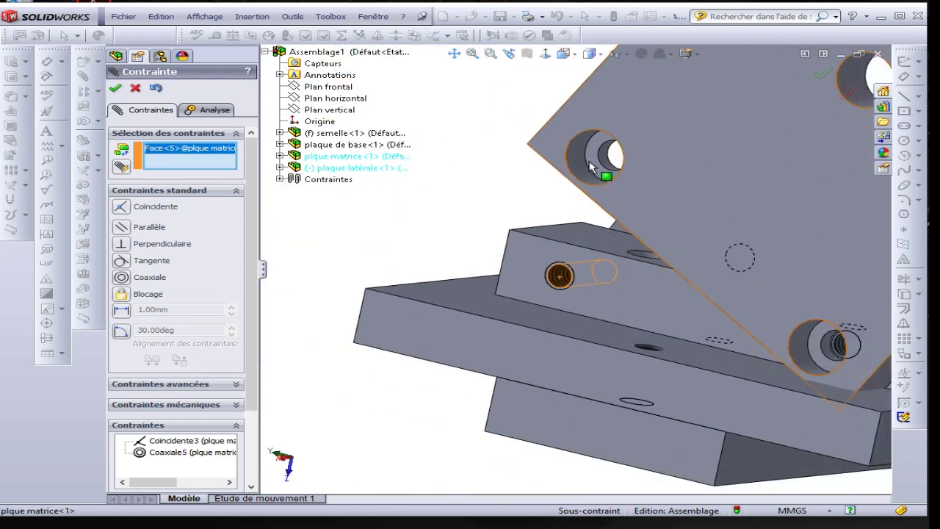
scroll(607, 192, down, 4)
scroll(617, 199, down, 2)
click(622, 199)
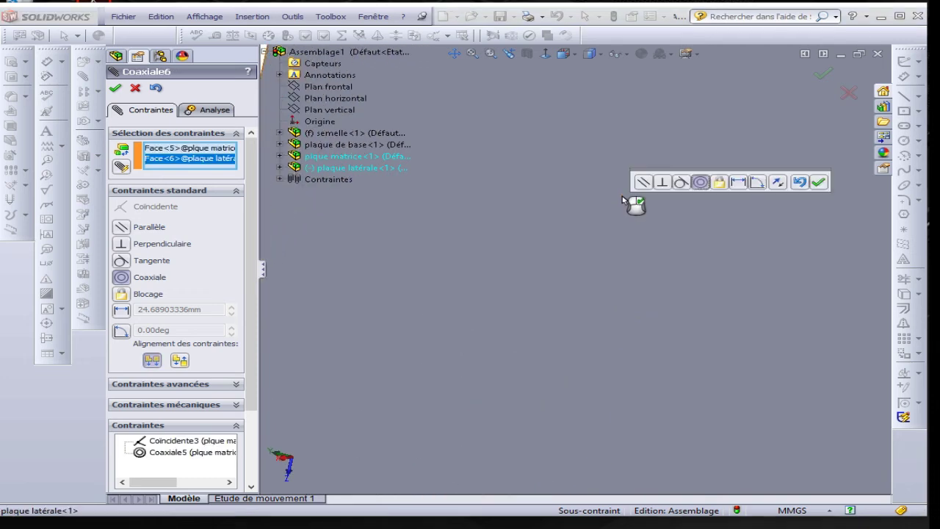
click(818, 182)
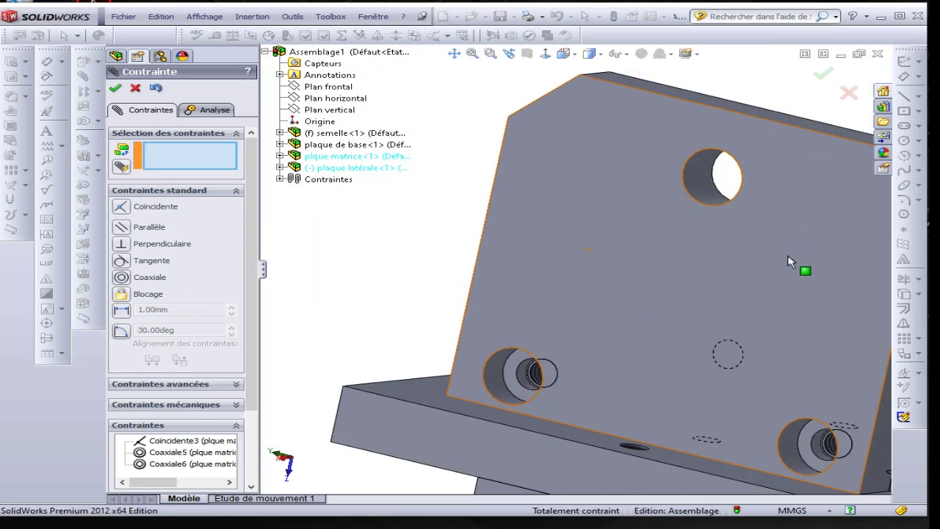
Inspect the whole assembly and close the Mate PropertyManager
scroll(793, 265, up, 4)
mouse_move(777, 286)
middle_down()
mouse_move(667, 256)
mouse_move(566, 262)
mouse_move(720, 318)
middle_up()
scroll(734, 334, up, 3)
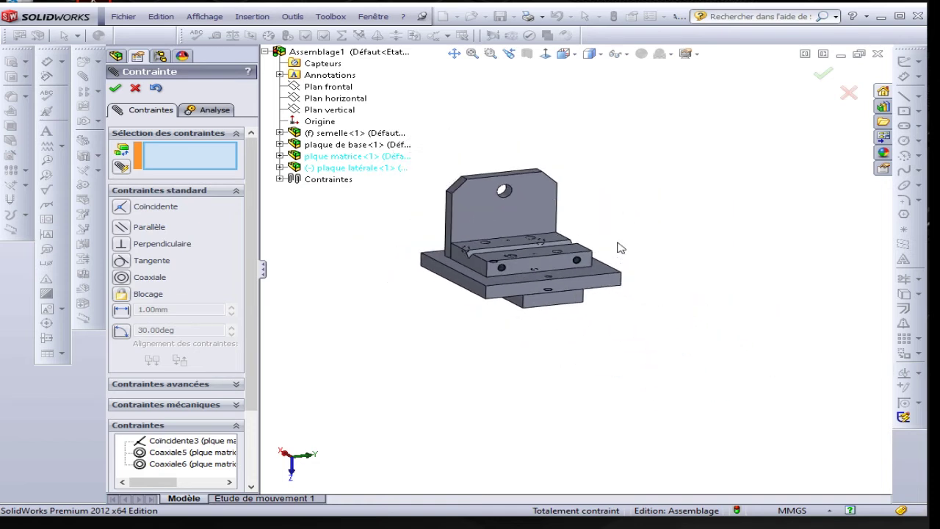
scroll(562, 231, down, 2)
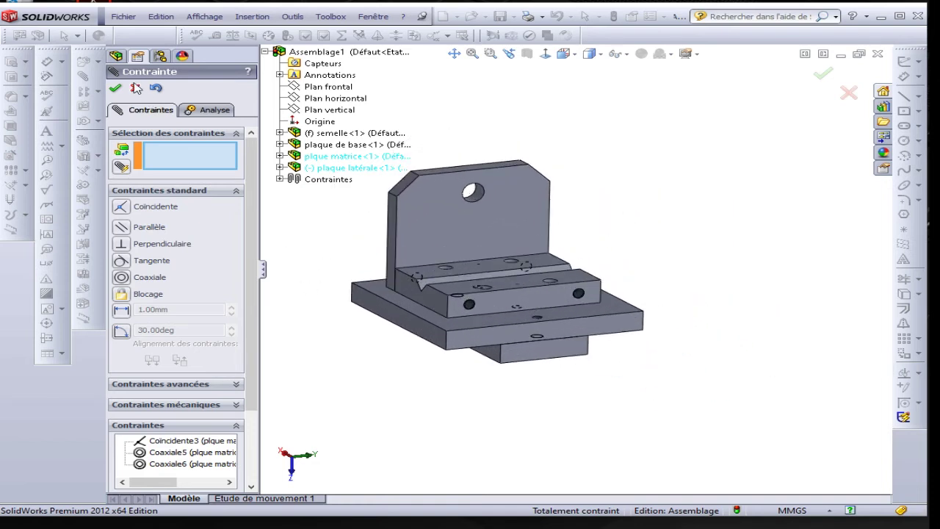
click(136, 89)
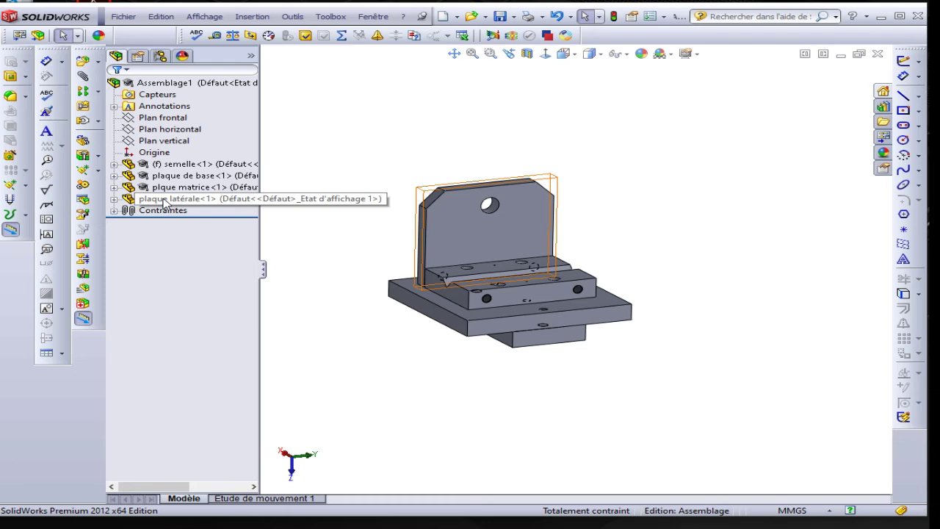
Drag plaque latérale from the tree to add a second instance, plaque latérale<2>
drag(166, 202, 741, 267)
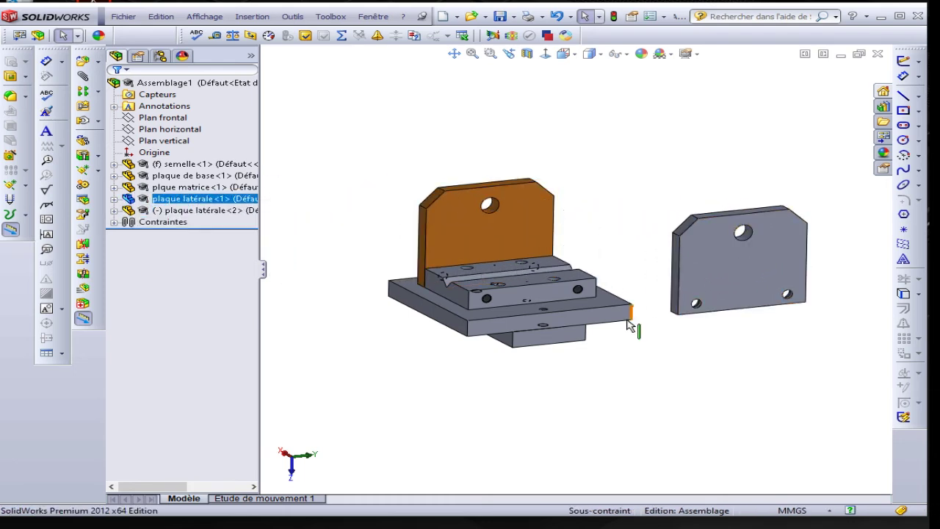
mouse_move(529, 362)
middle_down()
mouse_move(529, 353)
mouse_move(684, 397)
middle_up()
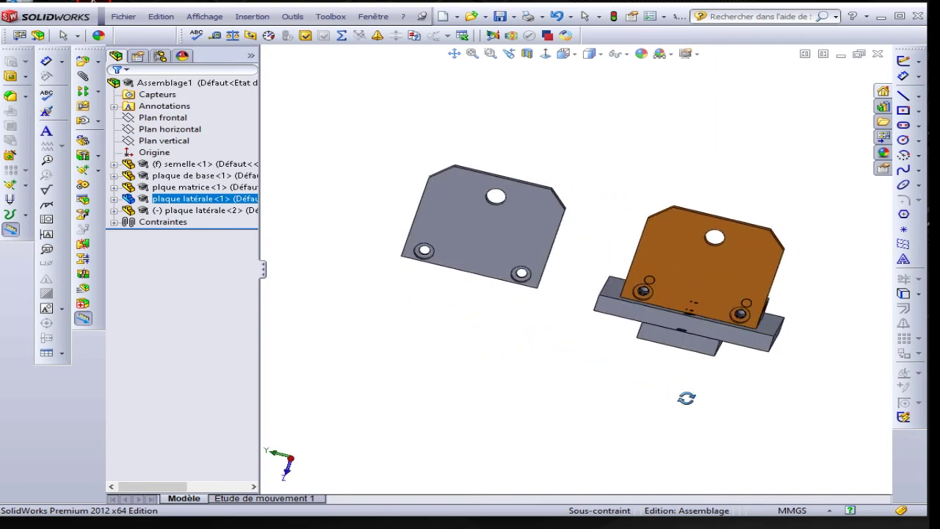
click(221, 204)
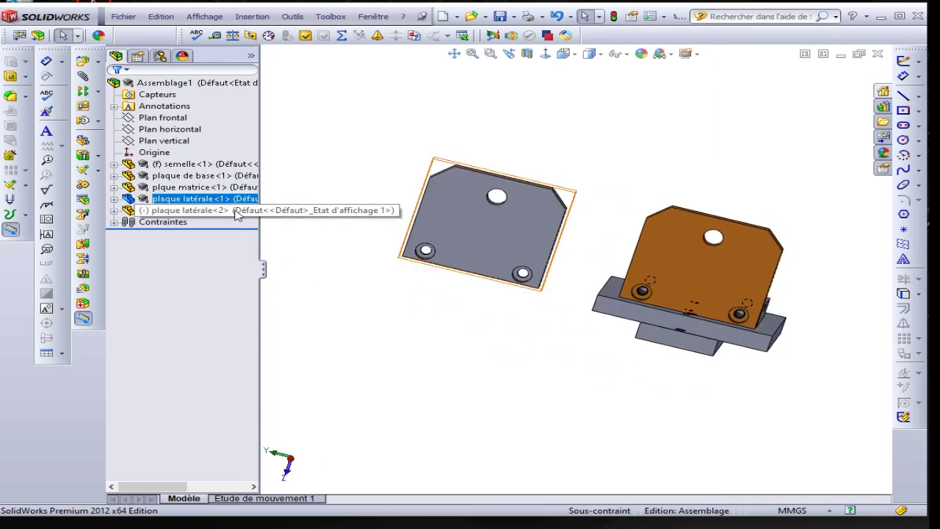
middle_drag(546, 394, 296, 328)
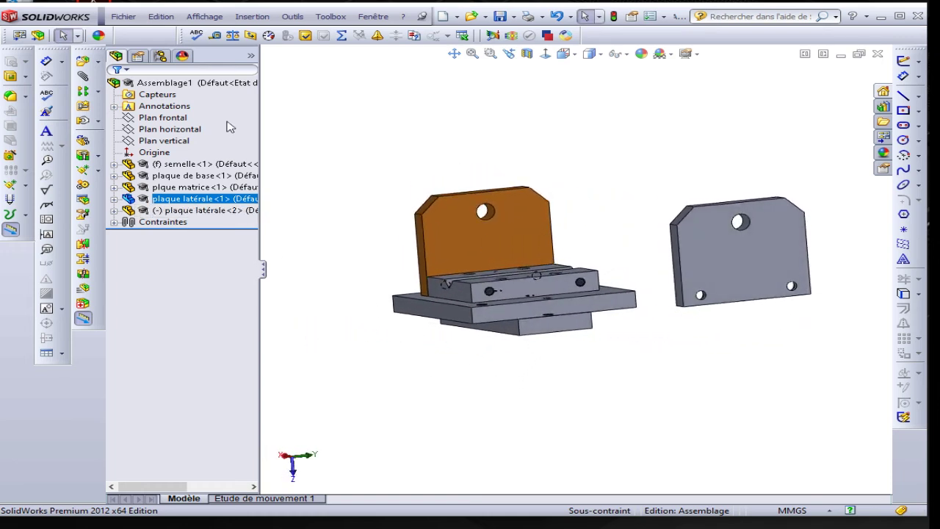
Lock plaque latérale-1 to the plque matrice
click(83, 76)
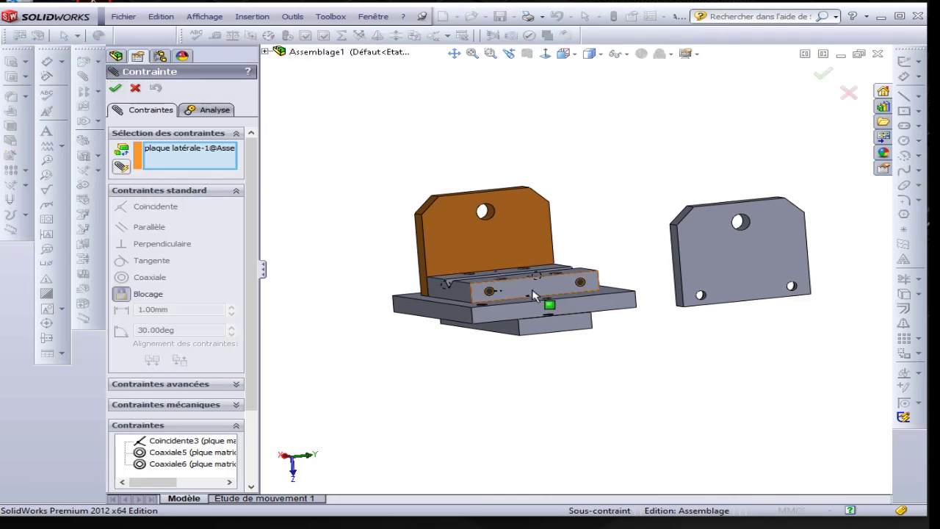
click(513, 294)
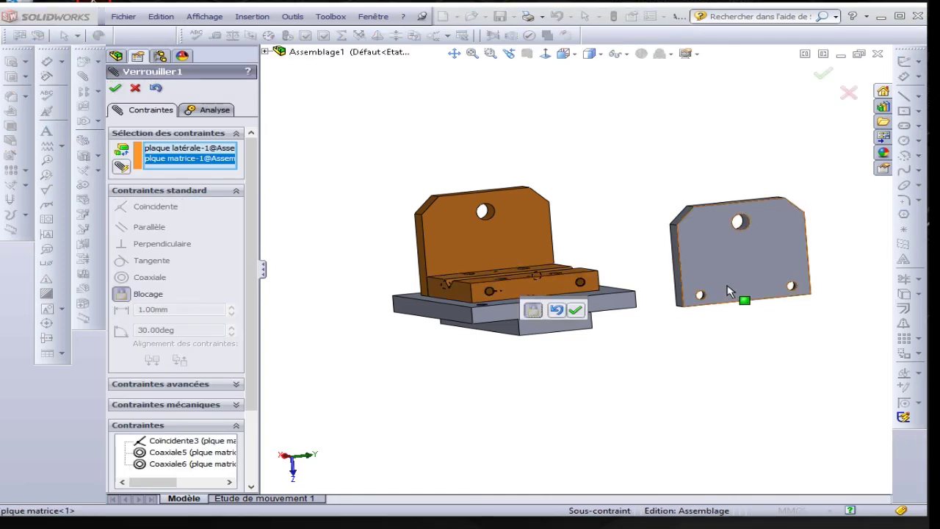
click(116, 88)
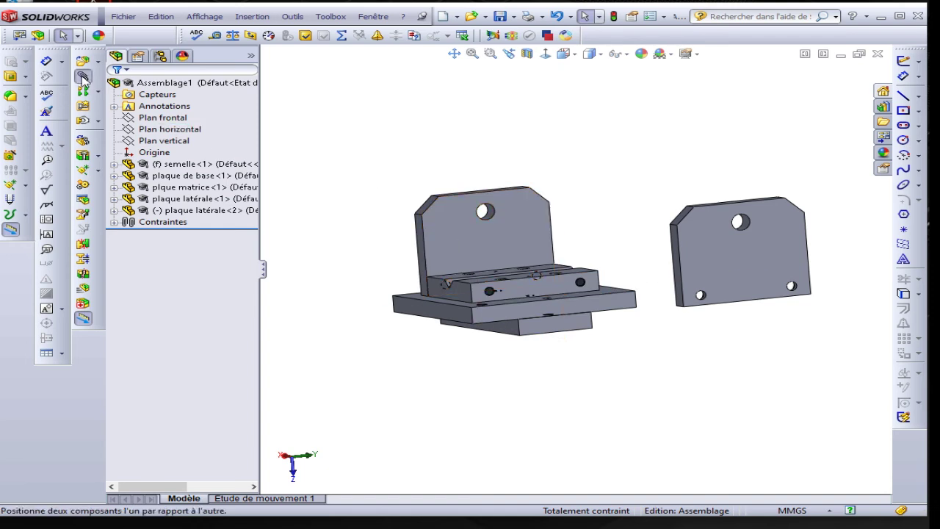
Mate plaque latérale<2> coincident with the plque matrice end face, flipping alignment (Coincidente4)
click(84, 75)
click(520, 294)
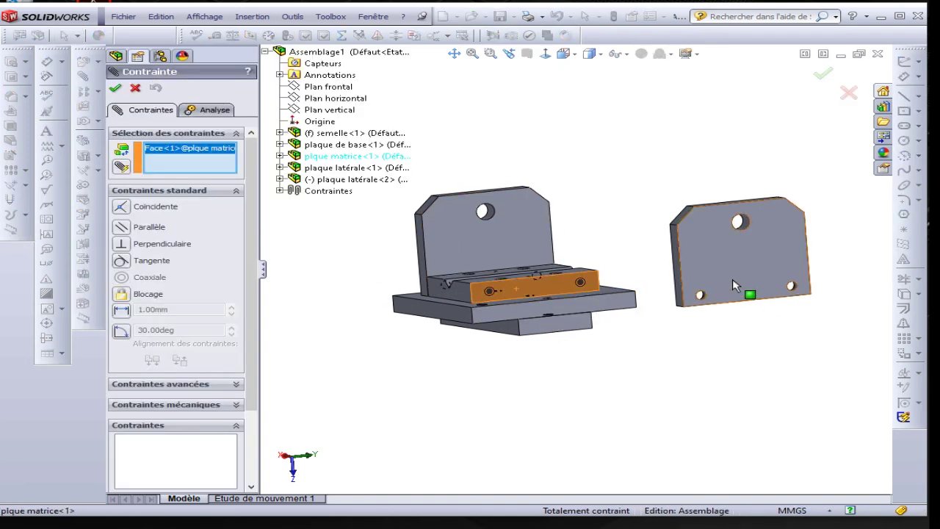
click(753, 293)
mouse_move(693, 397)
middle_down()
mouse_move(808, 395)
mouse_move(714, 405)
mouse_move(586, 393)
middle_up()
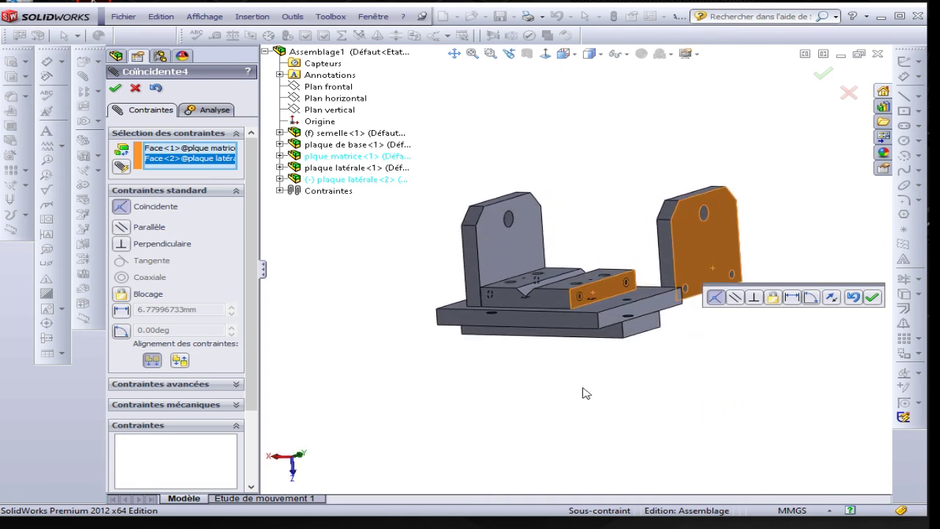
click(180, 361)
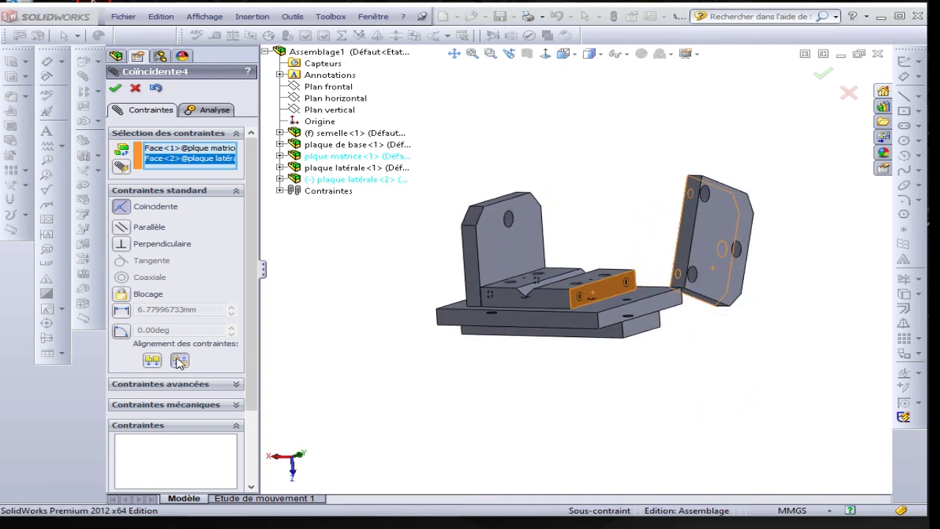
click(116, 89)
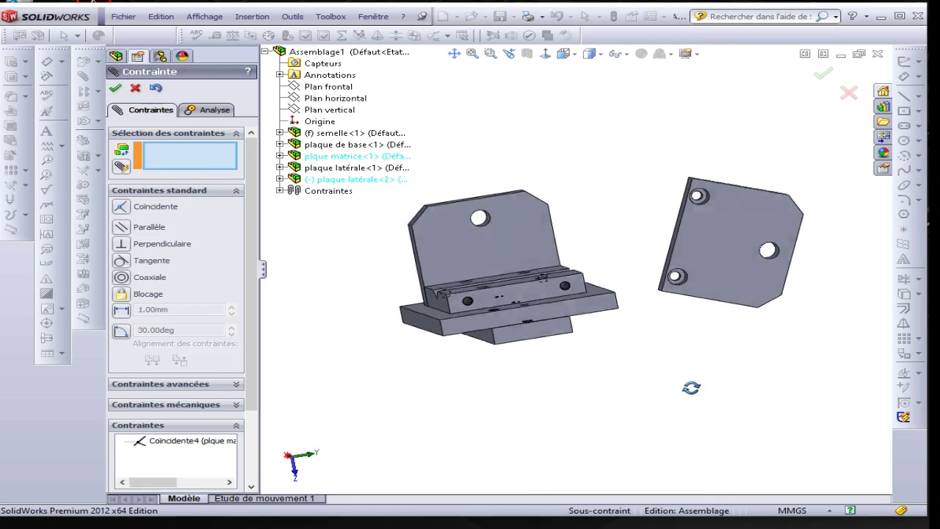
Align a plque matrice hole coaxially with the matching plaque latérale<2> hole, creating Coaxiale7
middle_drag(763, 380, 693, 387)
scroll(594, 316, down, 3)
scroll(561, 302, down, 3)
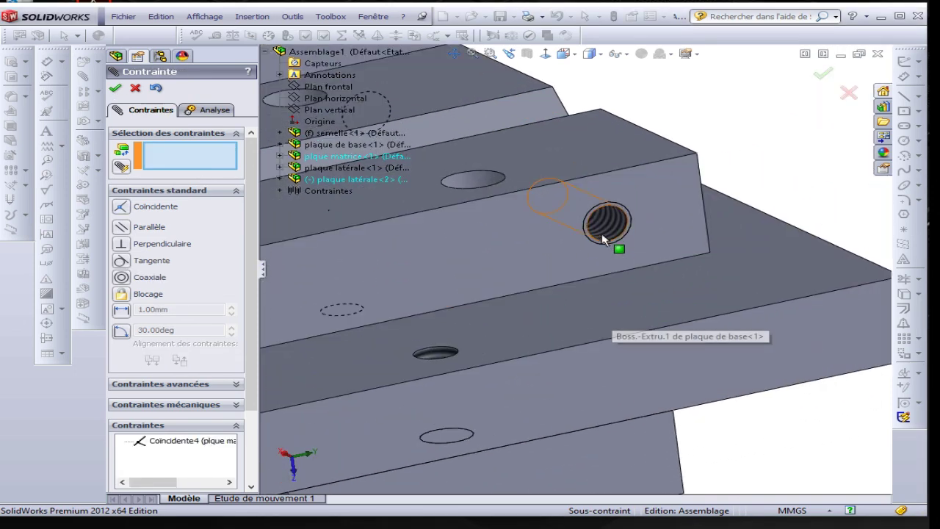
click(621, 250)
middle_drag(624, 252, 830, 256)
scroll(830, 255, down, 4)
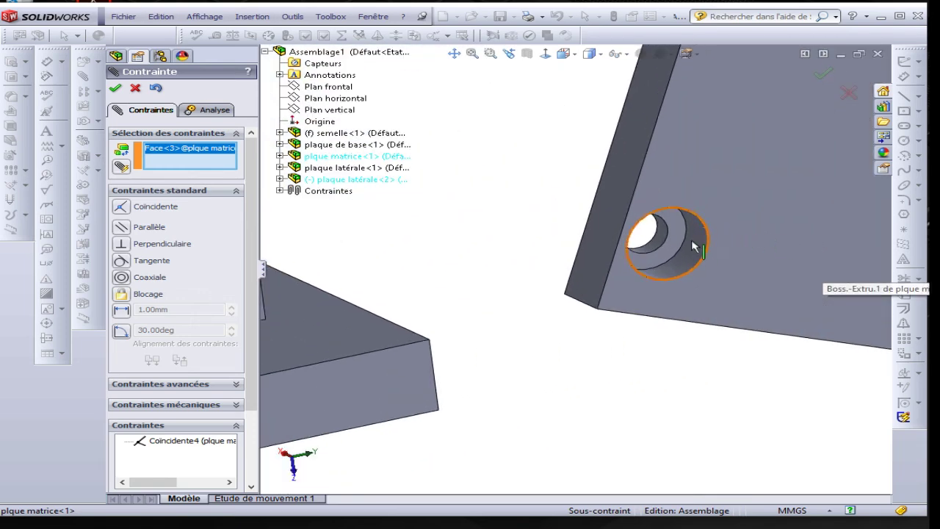
scroll(617, 241, down, 2)
click(628, 248)
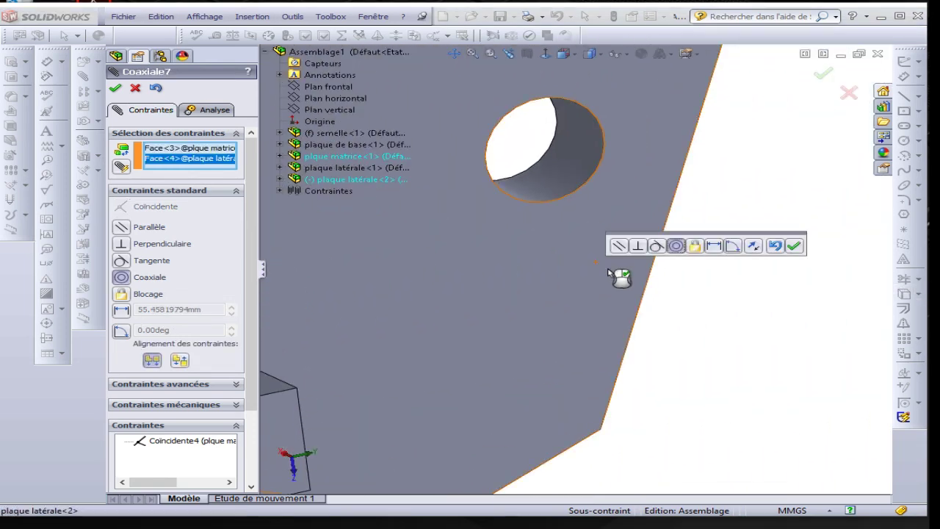
click(791, 247)
scroll(789, 256, up, 4)
scroll(580, 227, up, 3)
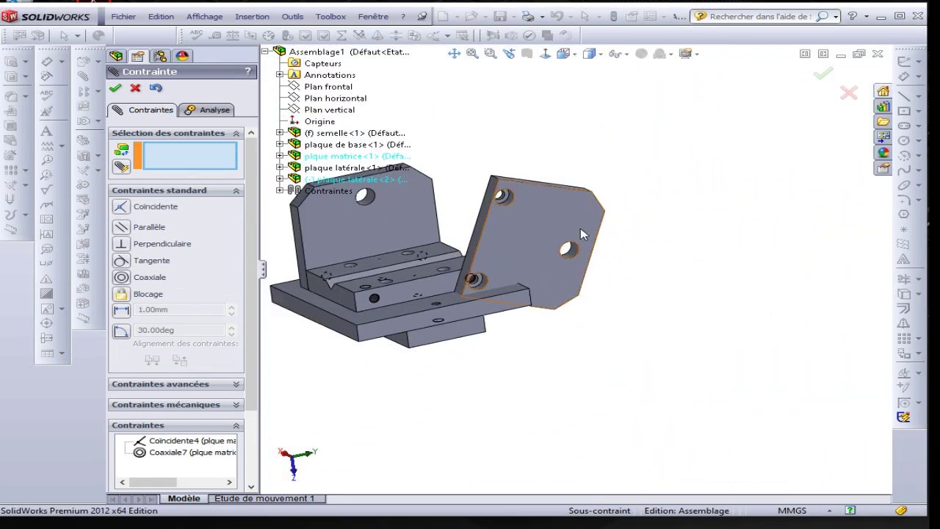
Swing the side plate upright and align its counterbored hole coaxially, creating Coaxiale8
drag(421, 232, 362, 285)
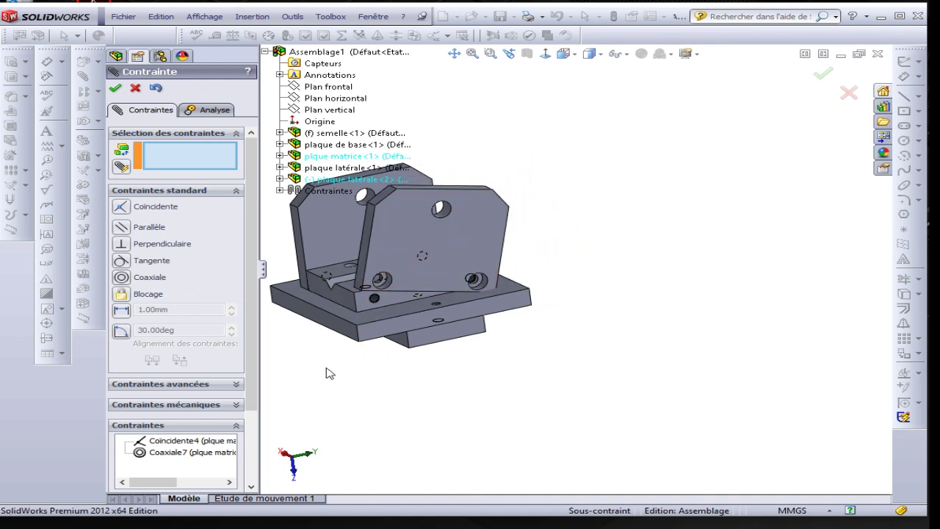
middle_drag(326, 374, 371, 375)
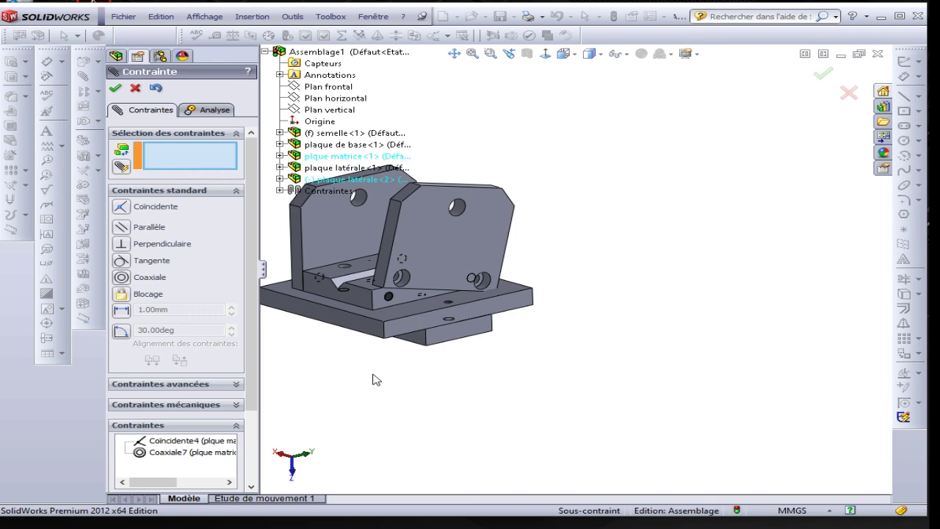
scroll(610, 378, up, 2)
scroll(609, 378, up, 2)
scroll(667, 326, down, 4)
scroll(575, 292, down, 4)
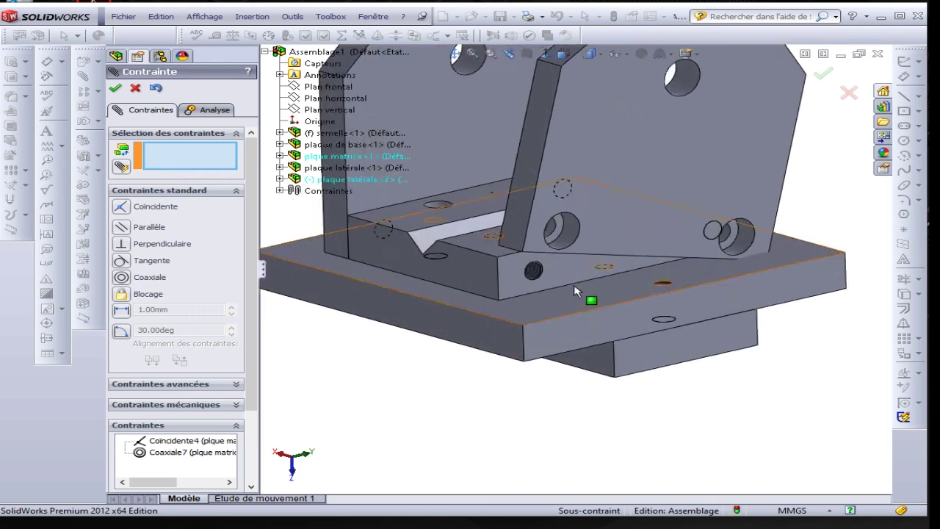
scroll(575, 292, down, 3)
click(508, 259)
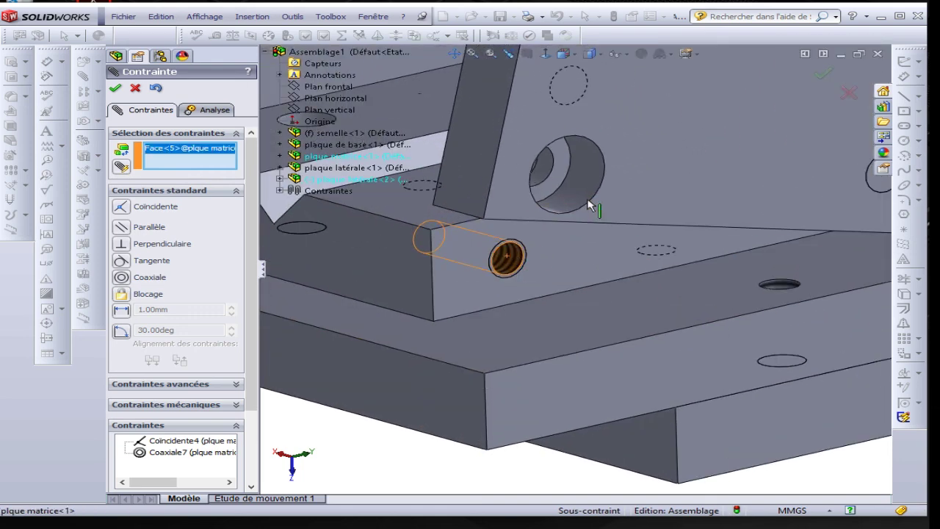
click(546, 173)
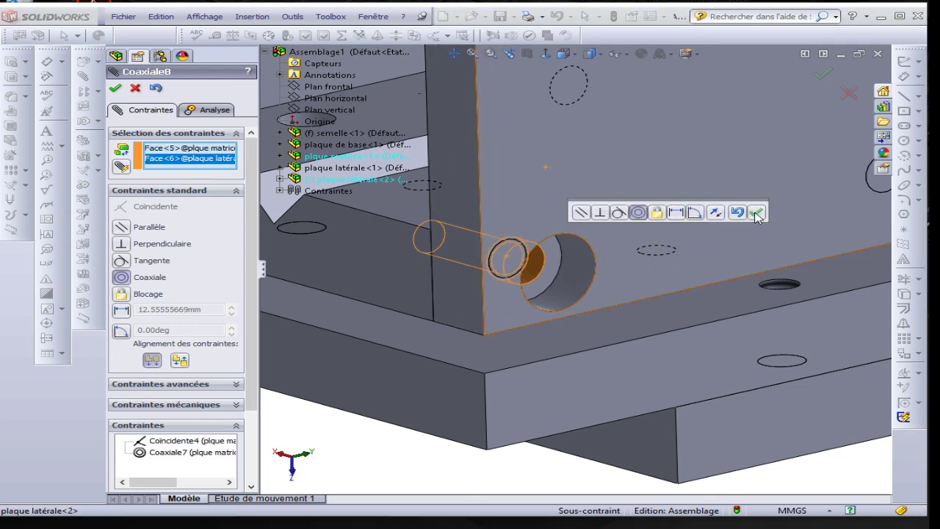
click(756, 213)
scroll(678, 287, up, 5)
scroll(663, 287, up, 3)
mouse_move(536, 338)
middle_down()
mouse_move(584, 353)
mouse_move(559, 369)
middle_up()
scroll(404, 228, down, 2)
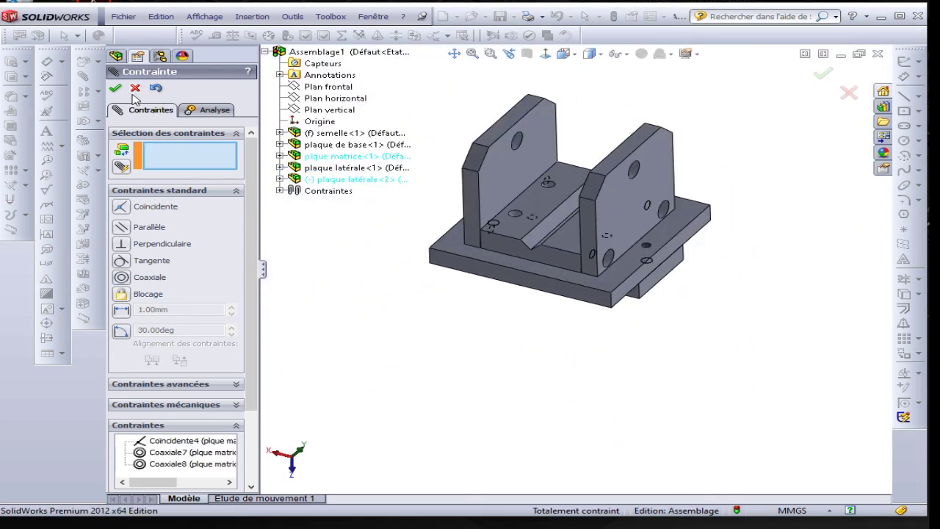
scroll(534, 351, up, 3)
mouse_move(534, 351)
middle_down()
mouse_move(550, 311)
mouse_move(512, 322)
middle_up()
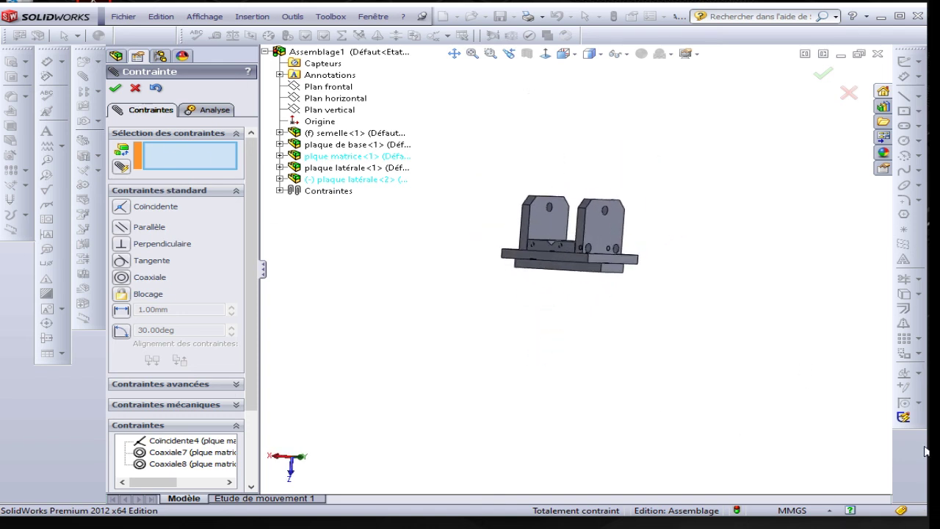
mouse_move(553, 289)
middle_down()
mouse_move(535, 331)
mouse_move(544, 348)
middle_up()
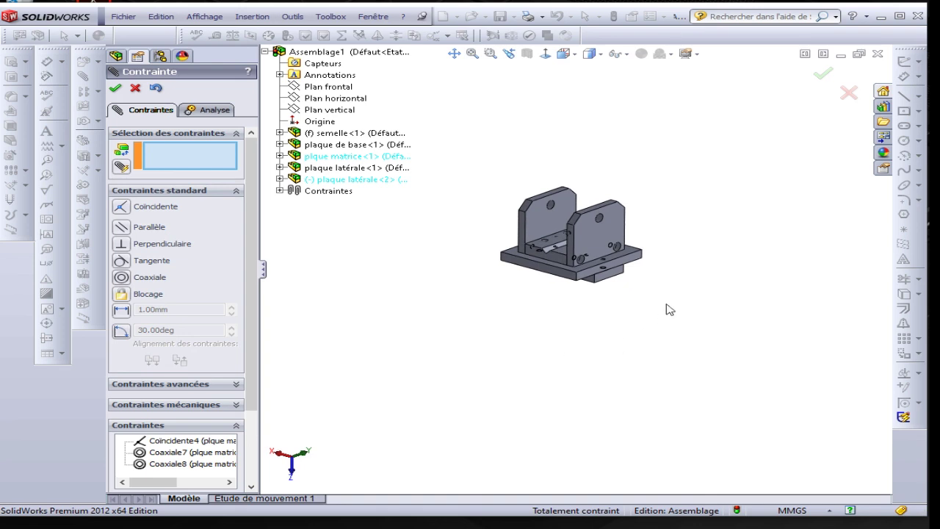